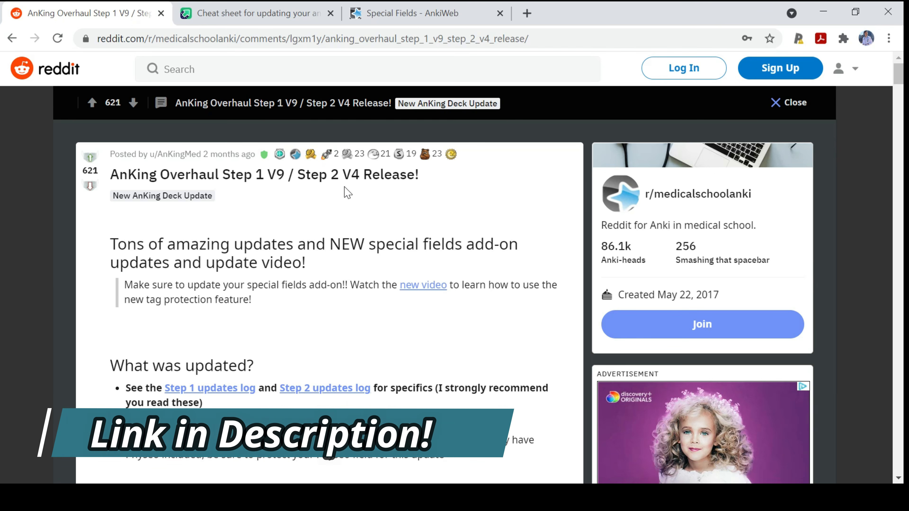
Find the MEGA link for the combined Step 1 V9 and Step 2 V4 deck with media in the comments, and download AnKing V9 V4.apkg
{"action": "scroll", "coordinate": [394, 201], "scroll_direction": "down", "scroll_amount": 20}
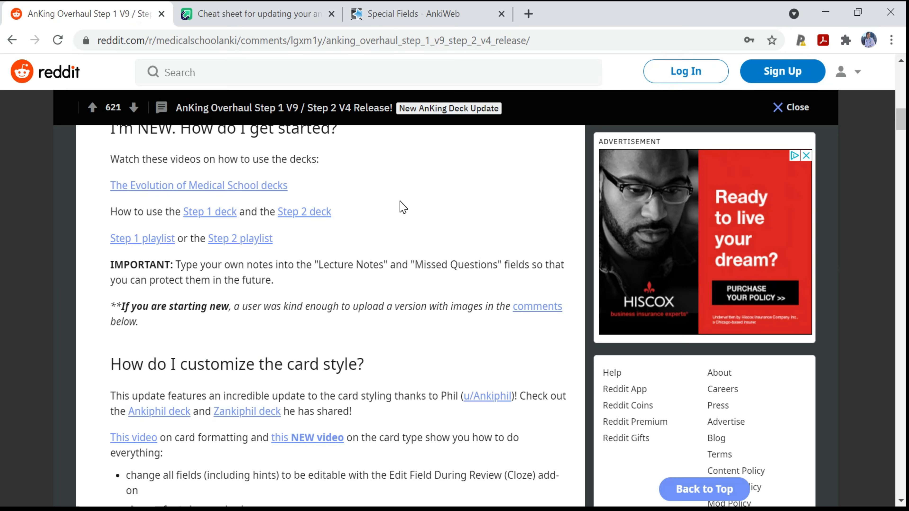
{"action": "scroll", "coordinate": [401, 207], "scroll_direction": "down", "scroll_amount": 15}
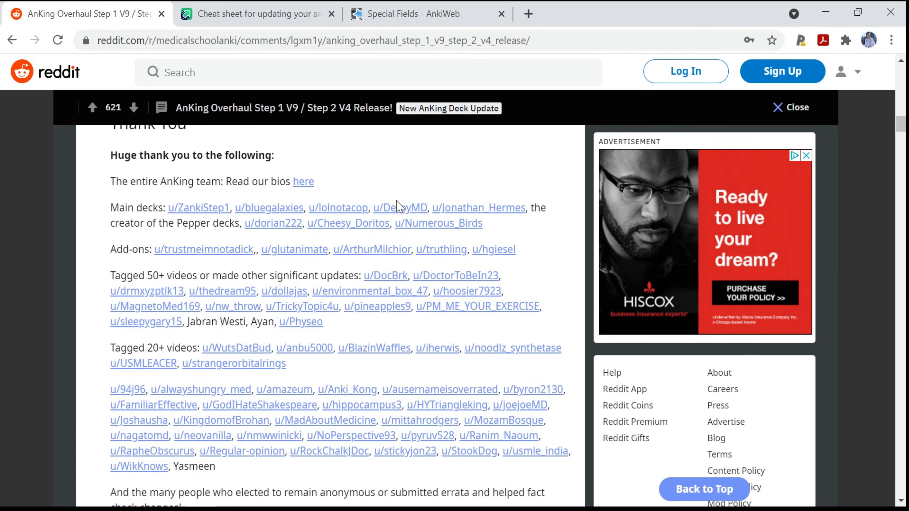
{"action": "scroll", "coordinate": [397, 206], "scroll_direction": "down", "scroll_amount": 15}
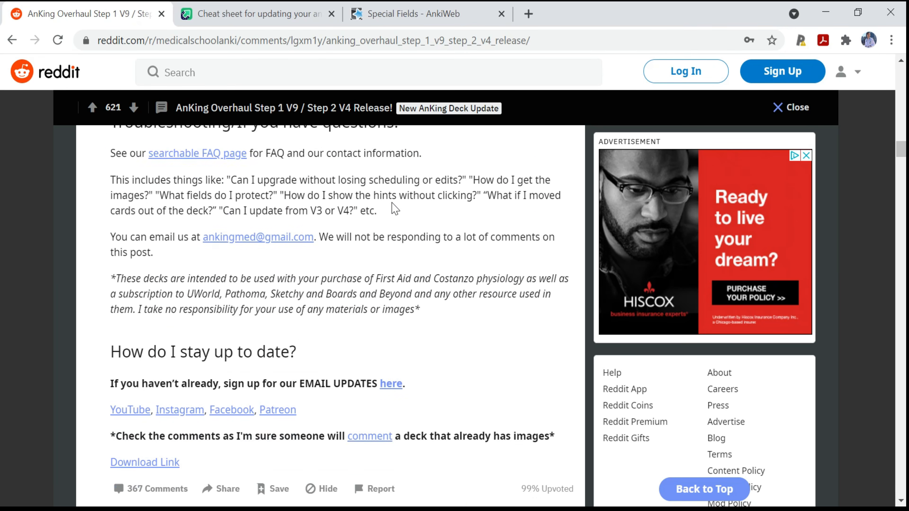
{"action": "scroll", "coordinate": [392, 204], "scroll_direction": "down", "scroll_amount": 10}
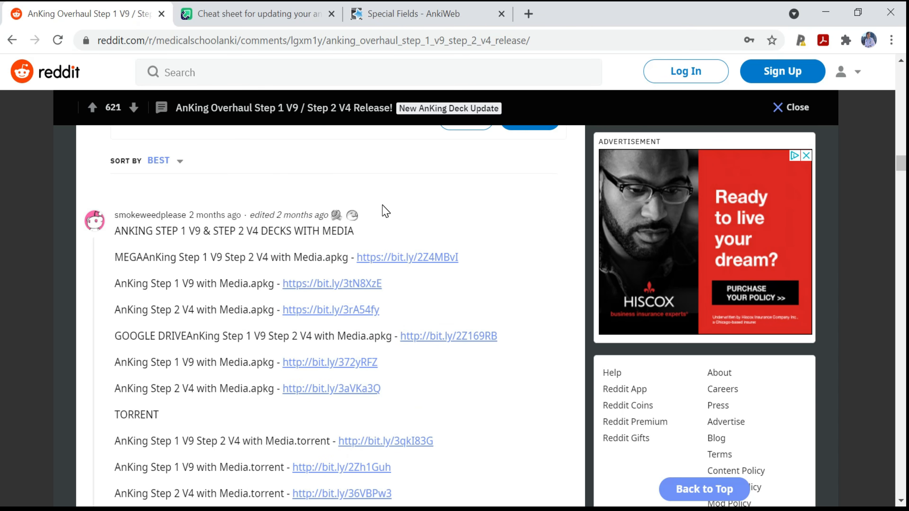
{"action": "scroll", "coordinate": [182, 258], "scroll_direction": "down", "scroll_amount": 4}
{"action": "scroll", "coordinate": [183, 258], "scroll_direction": "up", "scroll_amount": 2}
{"action": "left_click", "coordinate": [366, 259]}
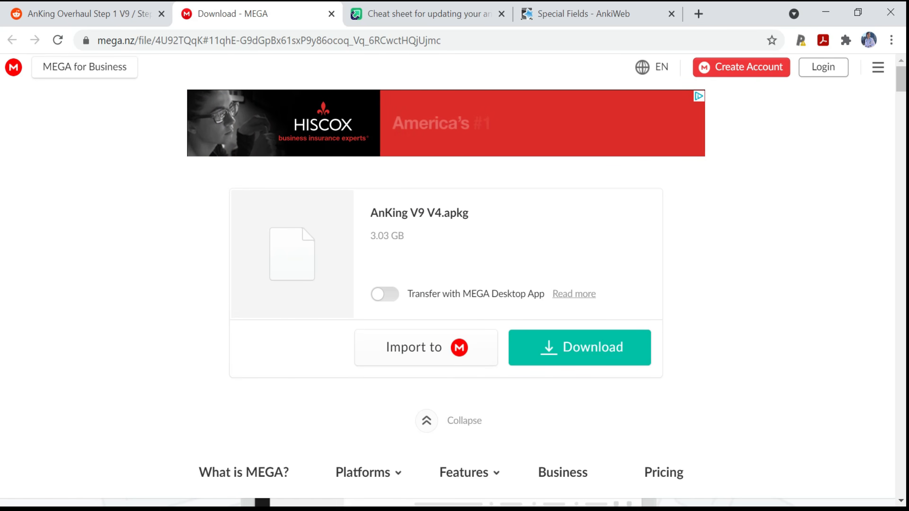
{"action": "left_click", "coordinate": [542, 360]}
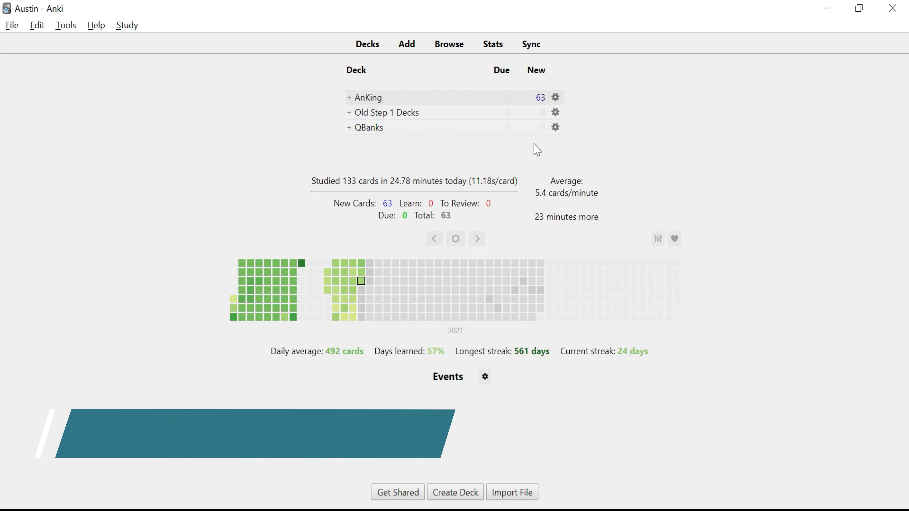
{"action": "left_click", "coordinate": [11, 25]}
{"action": "left_click", "coordinate": [22, 64]}
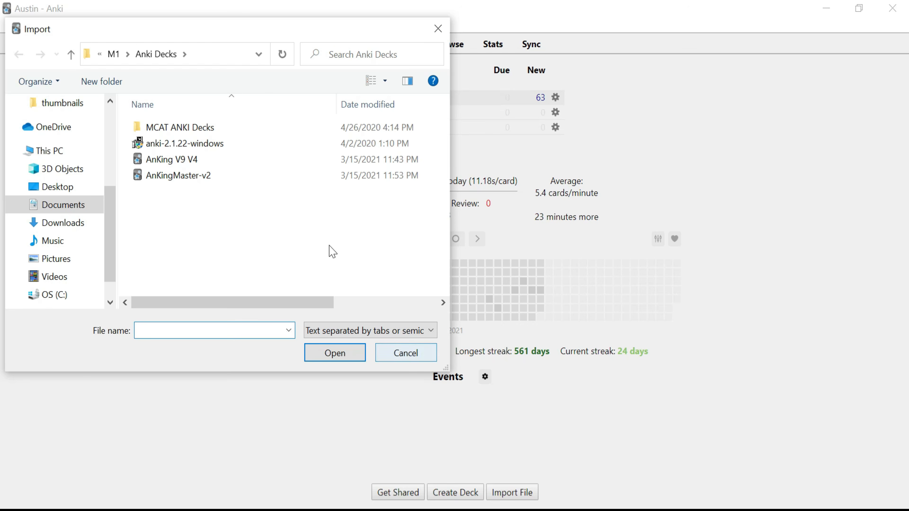
{"action": "left_click", "coordinate": [203, 159]}
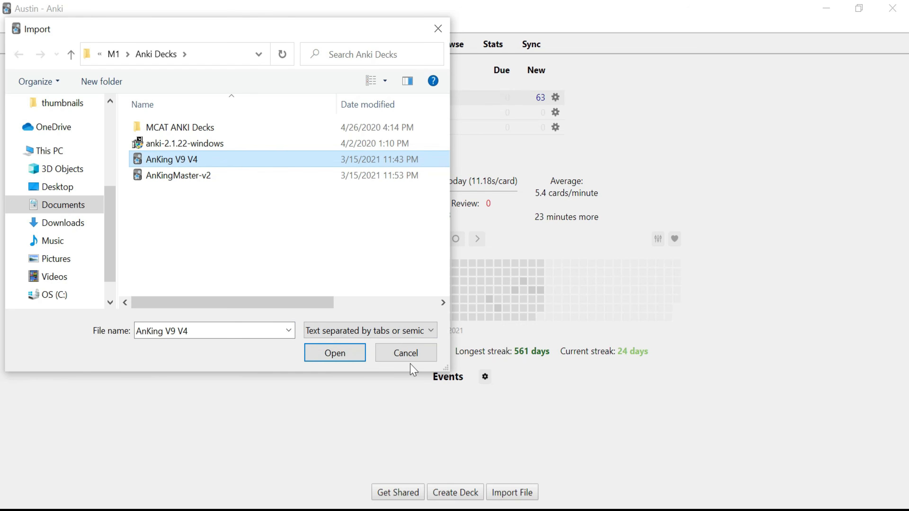
{"action": "left_click", "coordinate": [412, 356]}
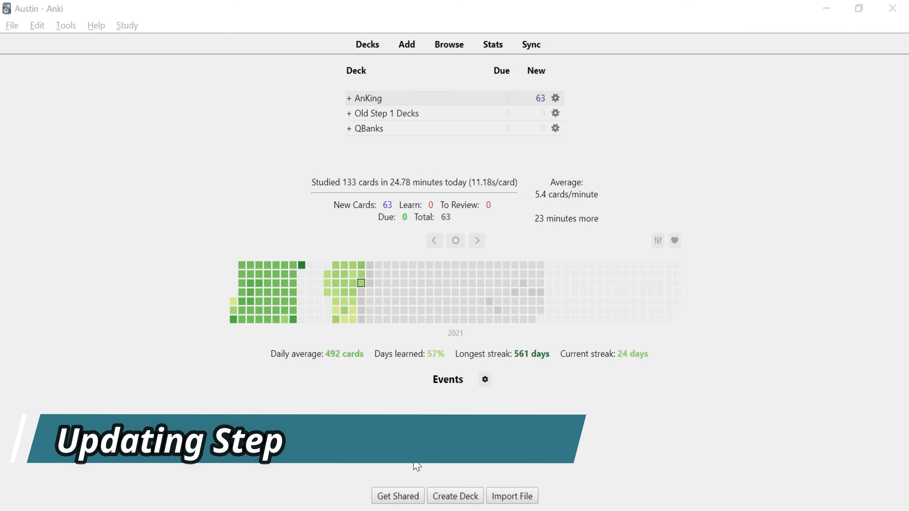
{"action": "left_click", "coordinate": [220, 172]}
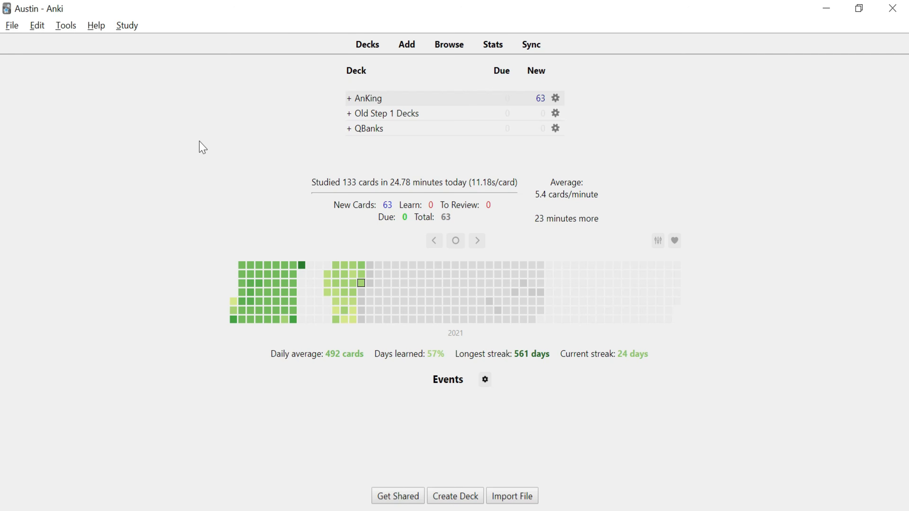
Open Anki's list of installed add-ons and locate the Special Fields add-on
{"action": "left_click", "coordinate": [73, 29]}
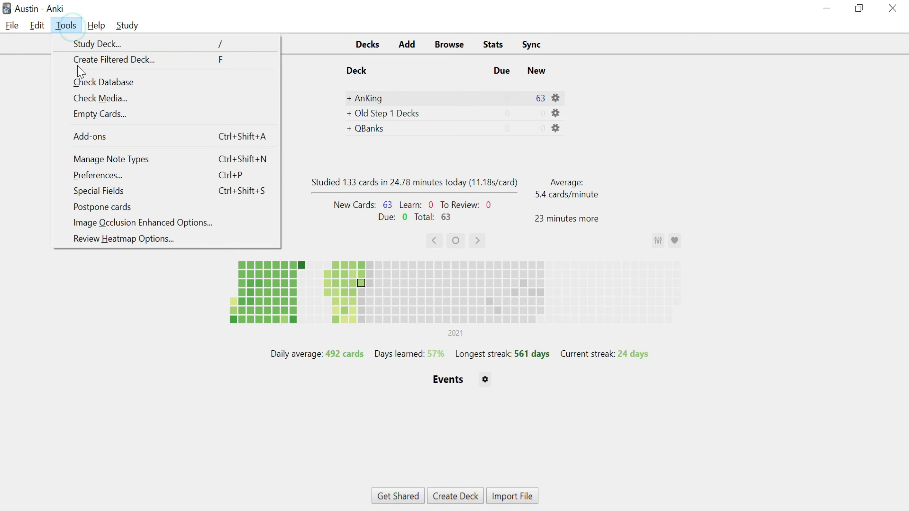
{"action": "left_click", "coordinate": [95, 137]}
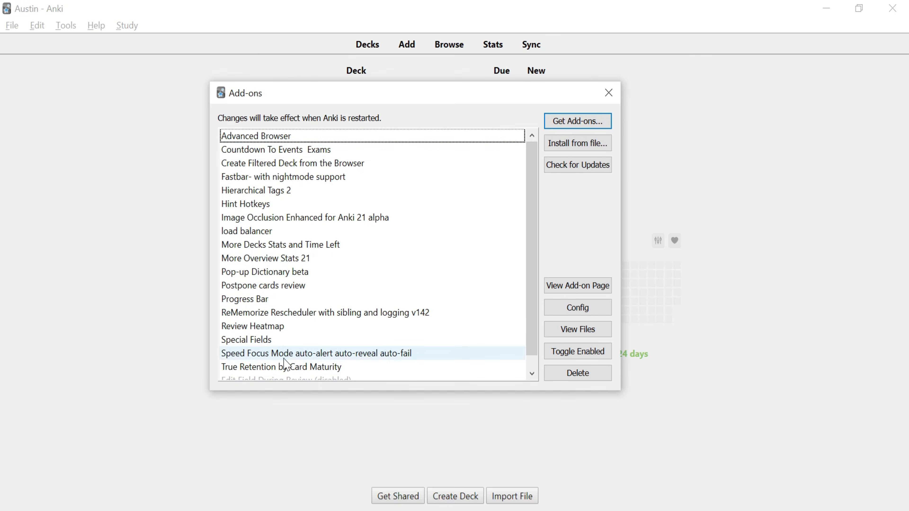
{"action": "scroll", "coordinate": [284, 358], "scroll_direction": "down", "scroll_amount": 1}
{"action": "left_click", "coordinate": [280, 326]}
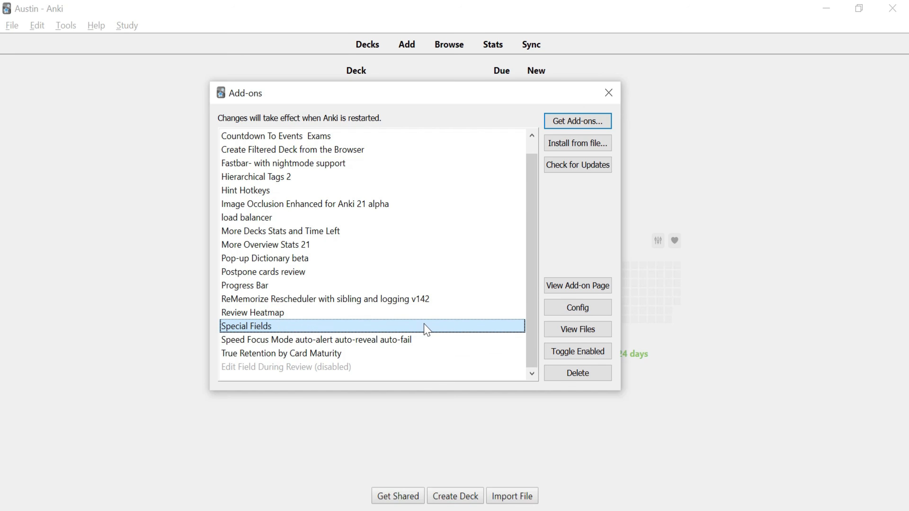
{"action": "scroll", "coordinate": [426, 329], "scroll_direction": "up", "scroll_amount": 1}
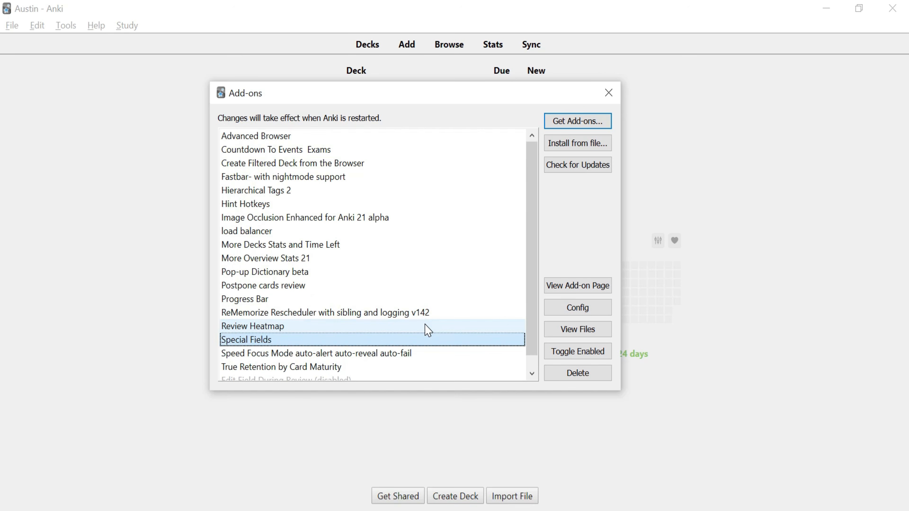
{"action": "left_click", "coordinate": [575, 122]}
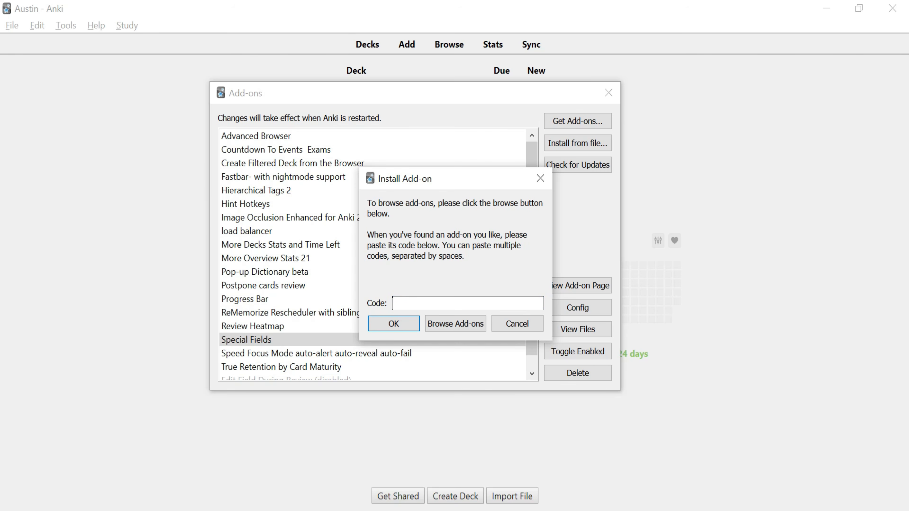
{"action": "key", "text": "alt+Tab"}
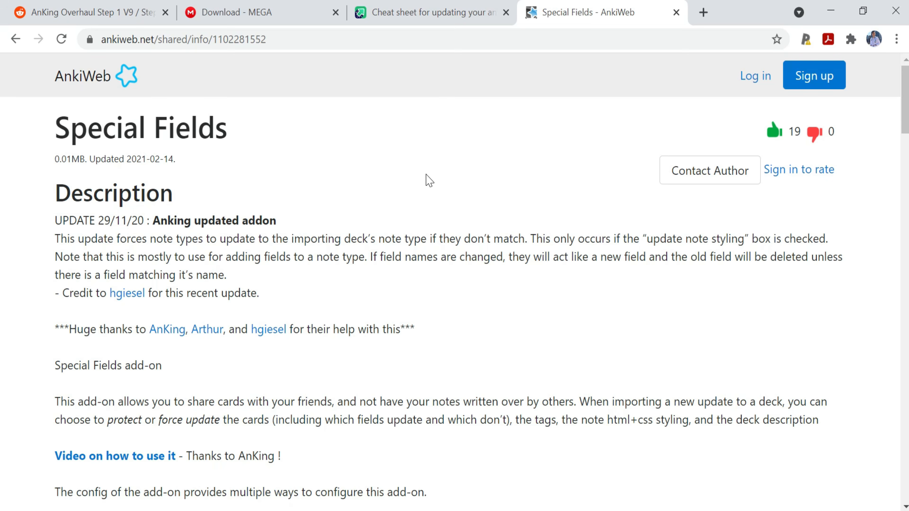
{"action": "scroll", "coordinate": [429, 180], "scroll_direction": "down", "scroll_amount": 5}
{"action": "scroll", "coordinate": [414, 321], "scroll_direction": "down", "scroll_amount": 4}
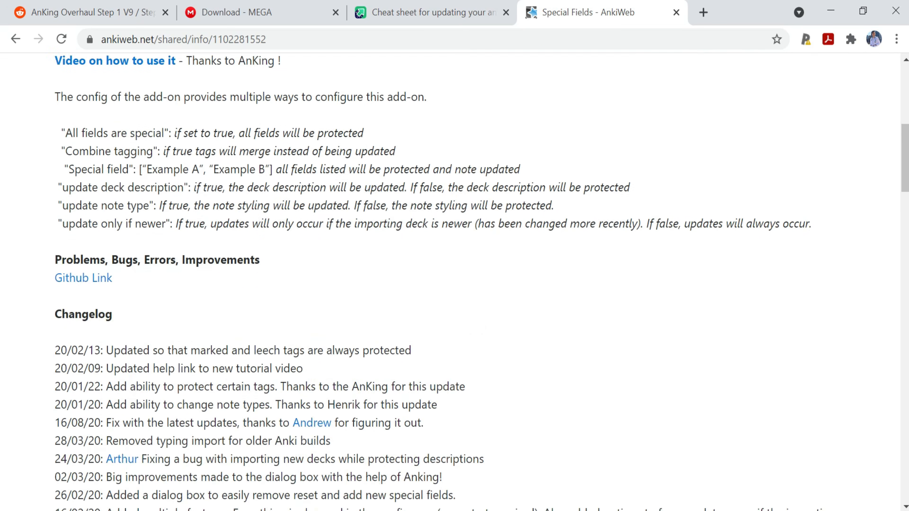
{"action": "scroll", "coordinate": [454, 283], "scroll_direction": "down", "scroll_amount": 12}
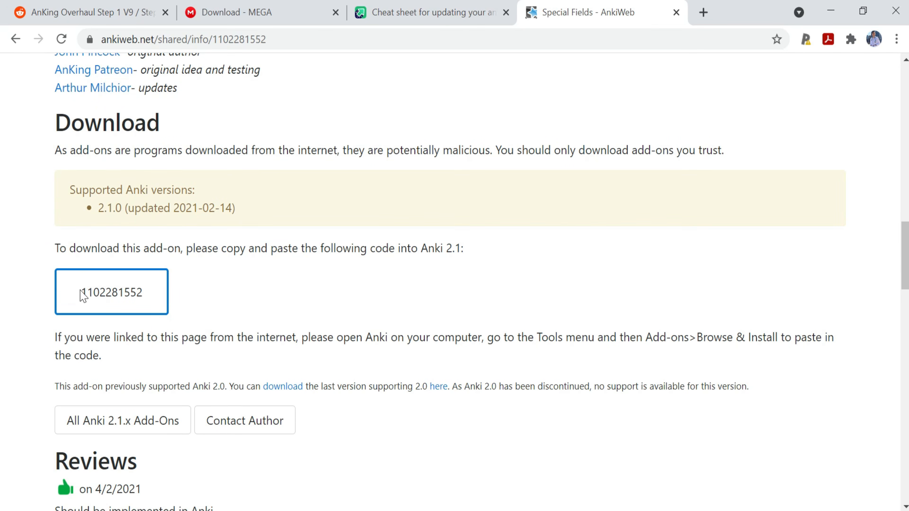
{"action": "left_click_drag", "start_coordinate": [83, 295], "coordinate": [162, 295]}
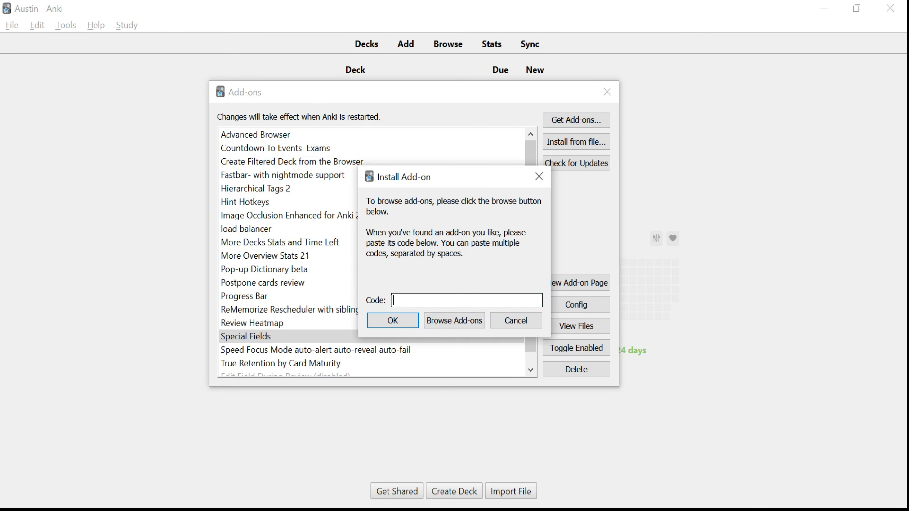
{"action": "key", "text": "ctrl+v"}
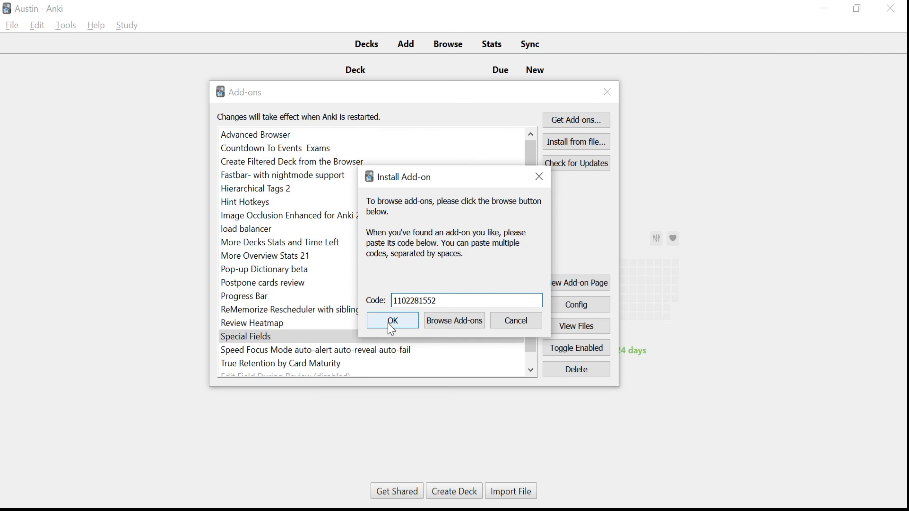
{"action": "left_click", "coordinate": [538, 177]}
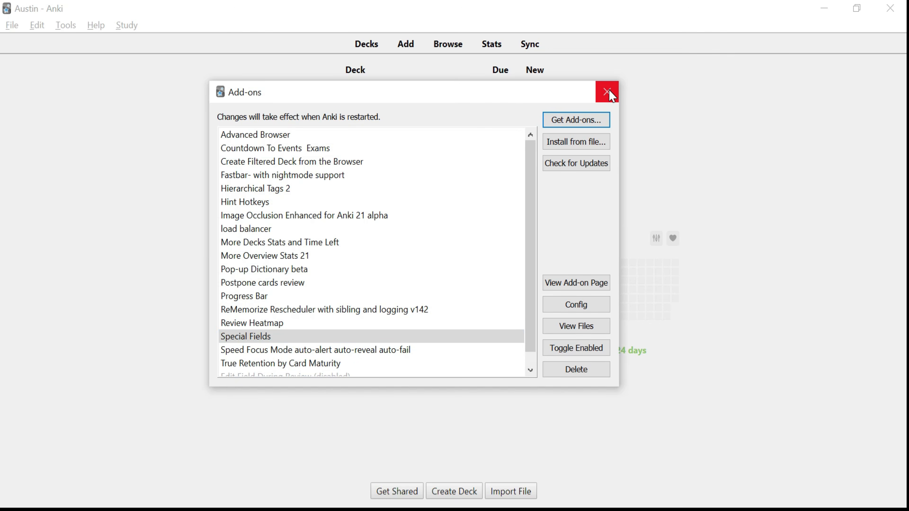
{"action": "left_click", "coordinate": [613, 96]}
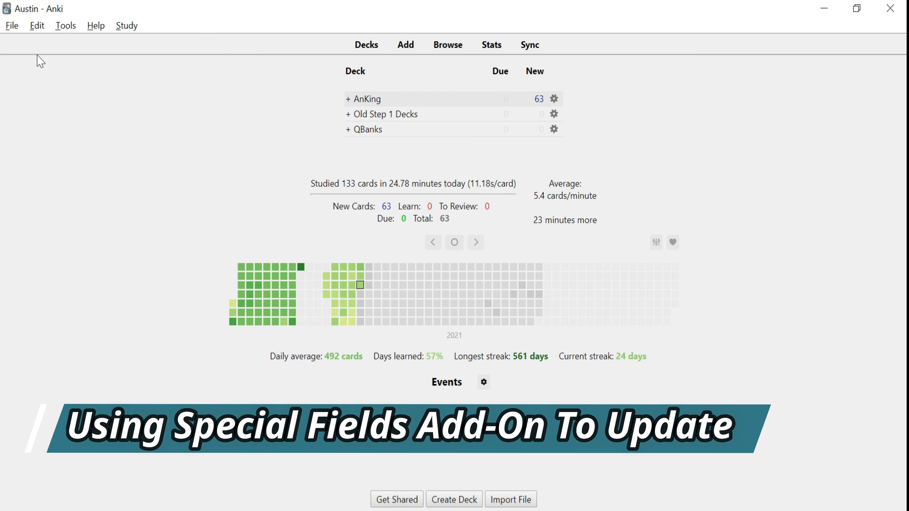
Apply the Special Fields add-on's preset settings for updating a deck and close its settings
{"action": "left_click", "coordinate": [60, 29]}
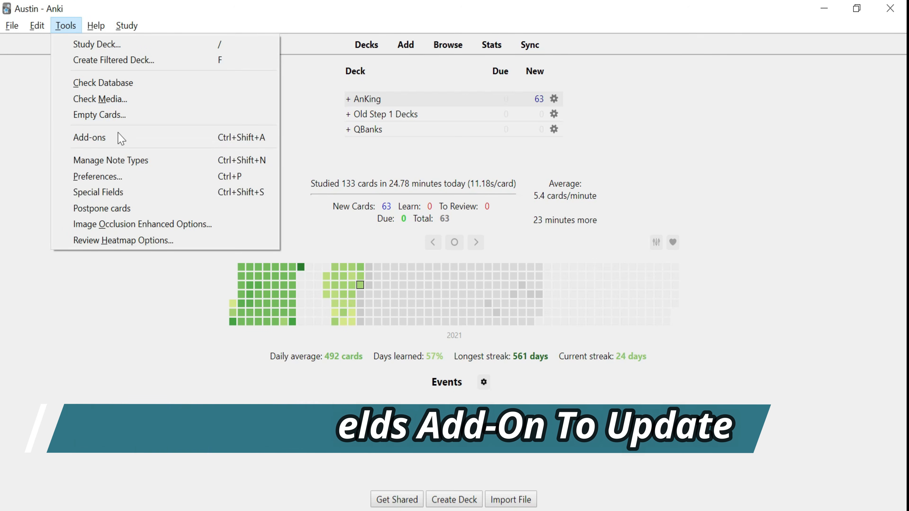
{"action": "left_click", "coordinate": [143, 192]}
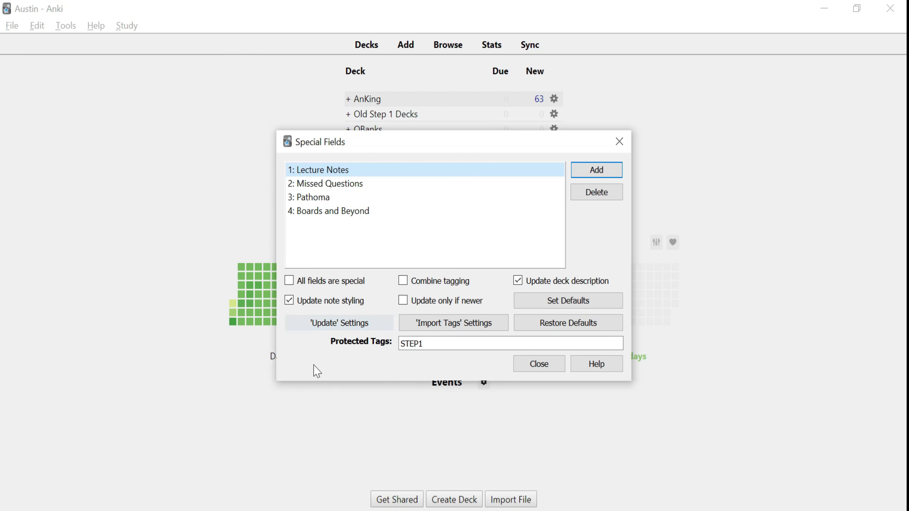
{"action": "left_click", "coordinate": [320, 325]}
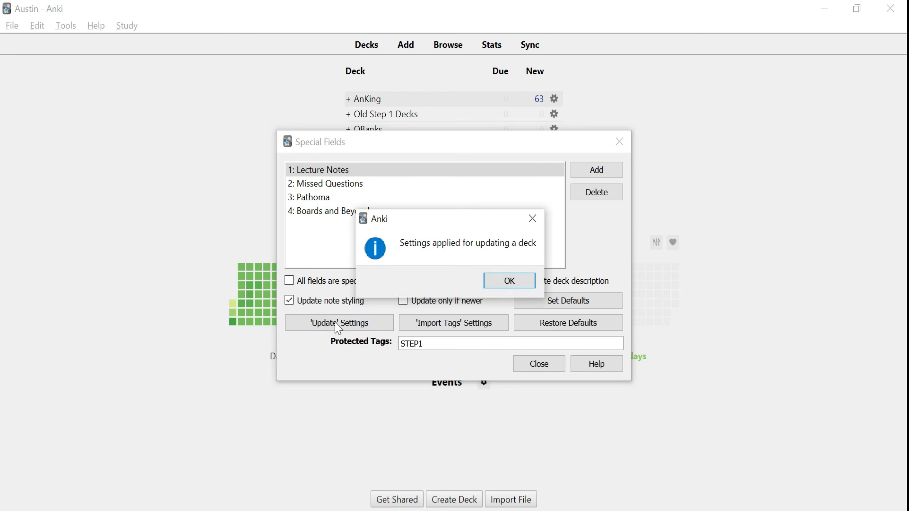
{"action": "left_click", "coordinate": [515, 281]}
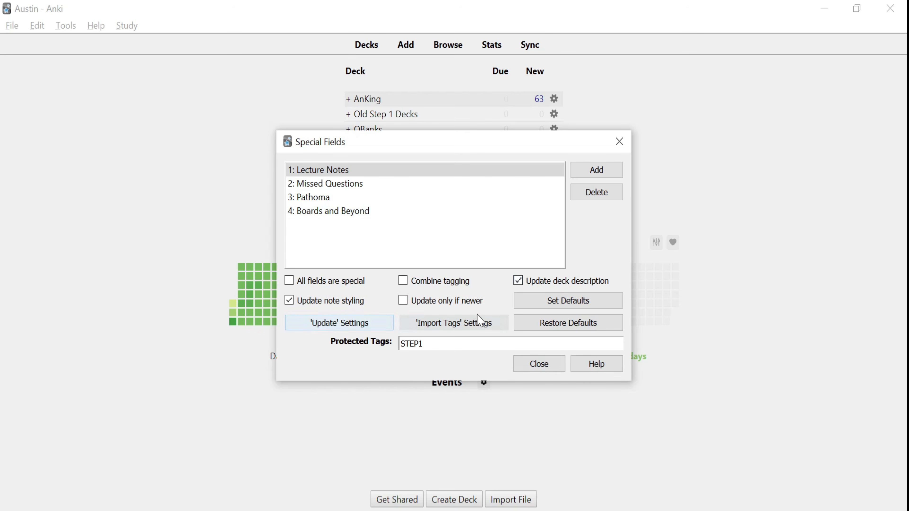
{"action": "left_click", "coordinate": [541, 364]}
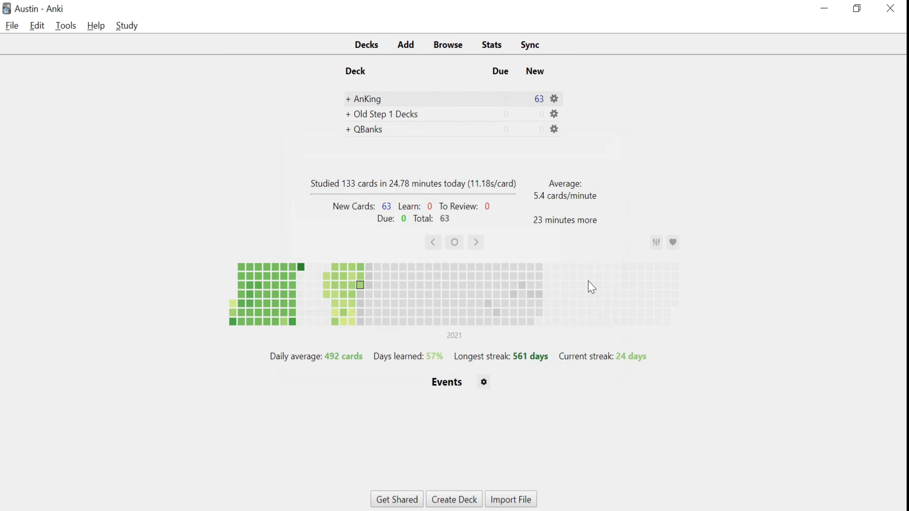
Choose the AnKing V9 V4 deck file from the Anki Decks folder for import
{"action": "left_click", "coordinate": [12, 25]}
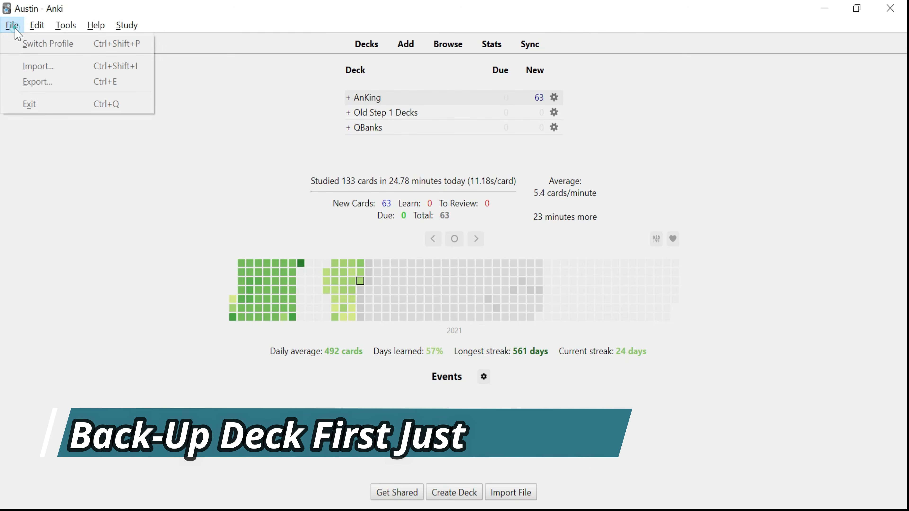
{"action": "left_click", "coordinate": [24, 63]}
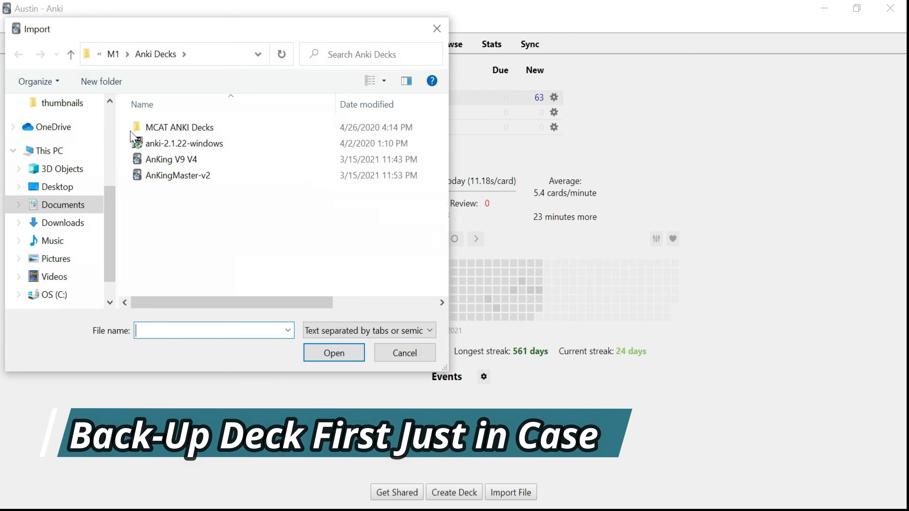
{"action": "left_click", "coordinate": [150, 159]}
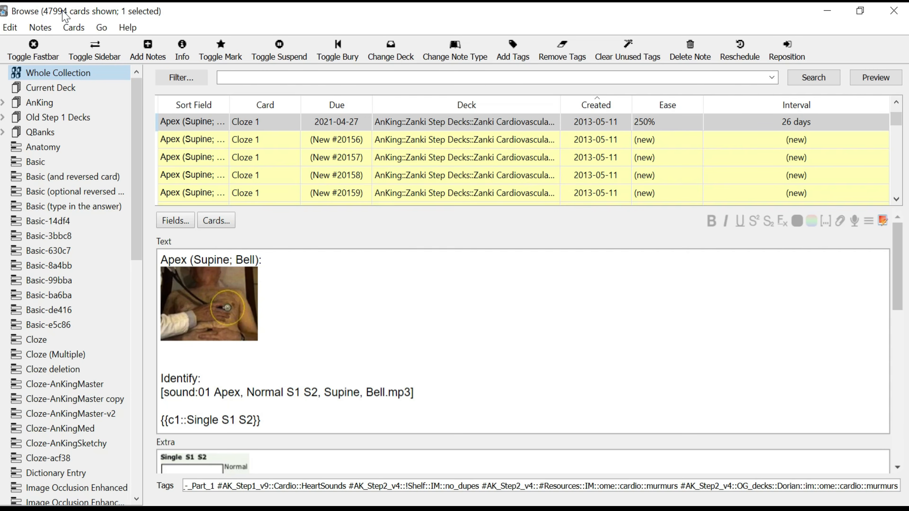
Expand the #AK_Step2_v4 tag in the card browser and compare the cards under !NotDoing and !POTENTIAL_DUPLICATE
{"action": "left_click_drag", "start_coordinate": [136, 96], "coordinate": [132, 391]}
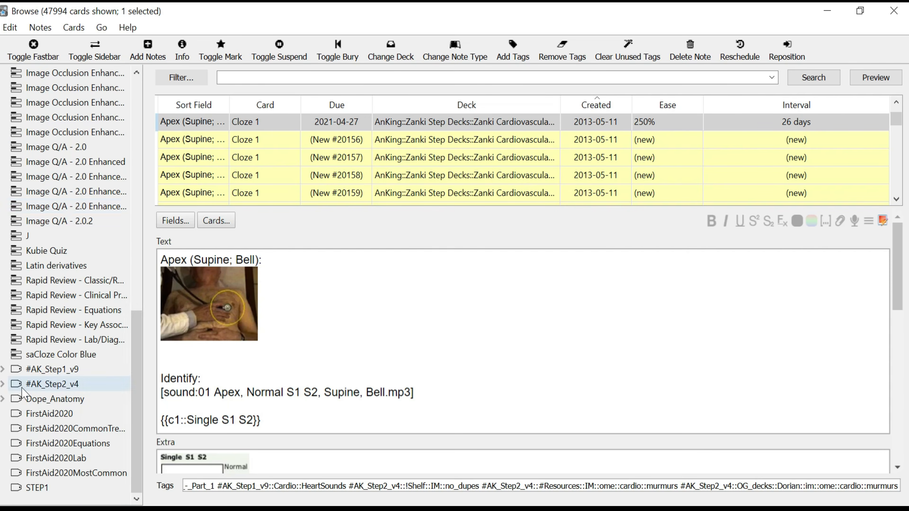
{"action": "left_click", "coordinate": [3, 385]}
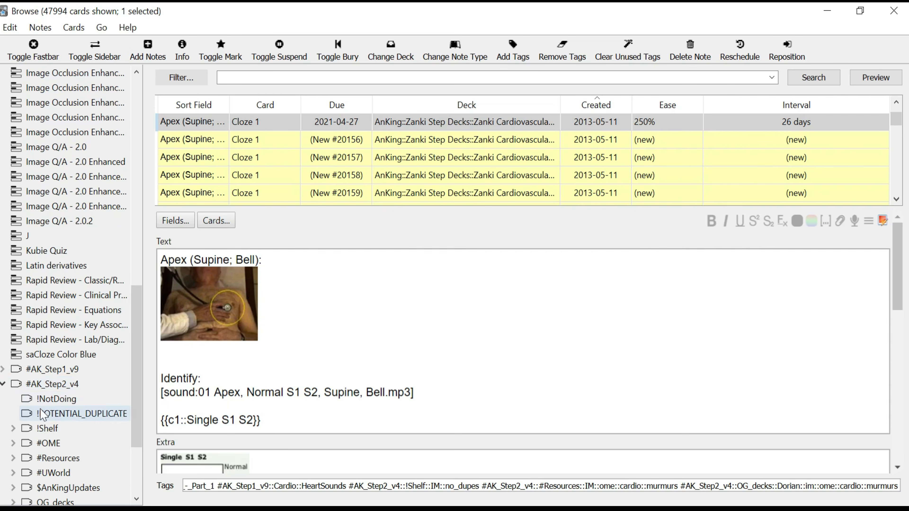
{"action": "left_click", "coordinate": [110, 399]}
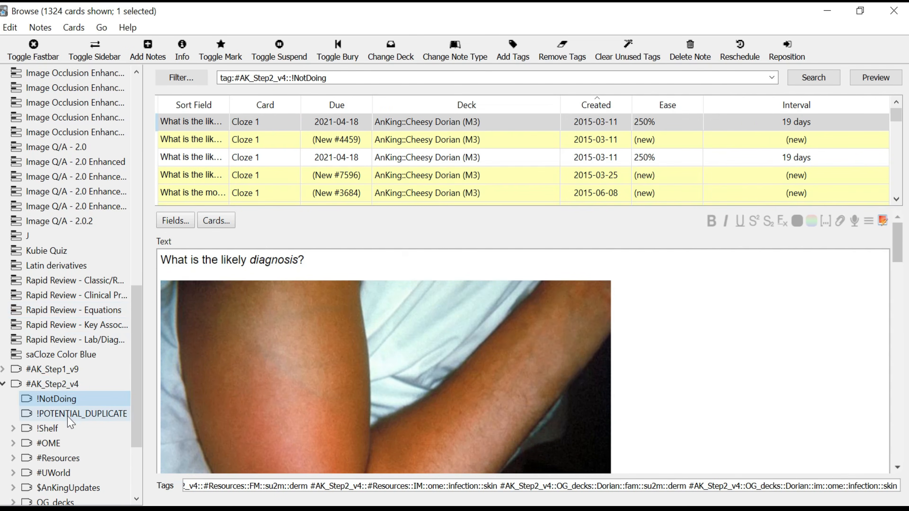
{"action": "left_click", "coordinate": [70, 413]}
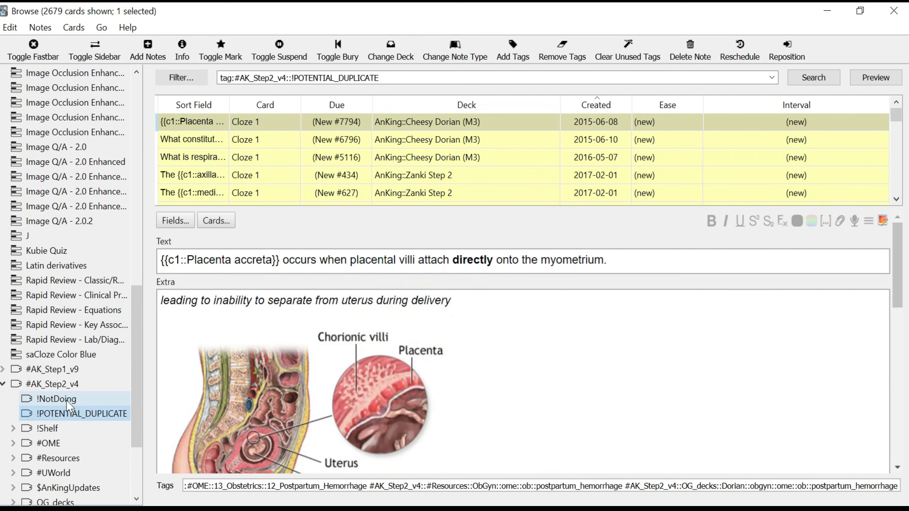
{"action": "left_click", "coordinate": [67, 399]}
{"action": "left_click", "coordinate": [68, 413]}
{"action": "left_click", "coordinate": [67, 399]}
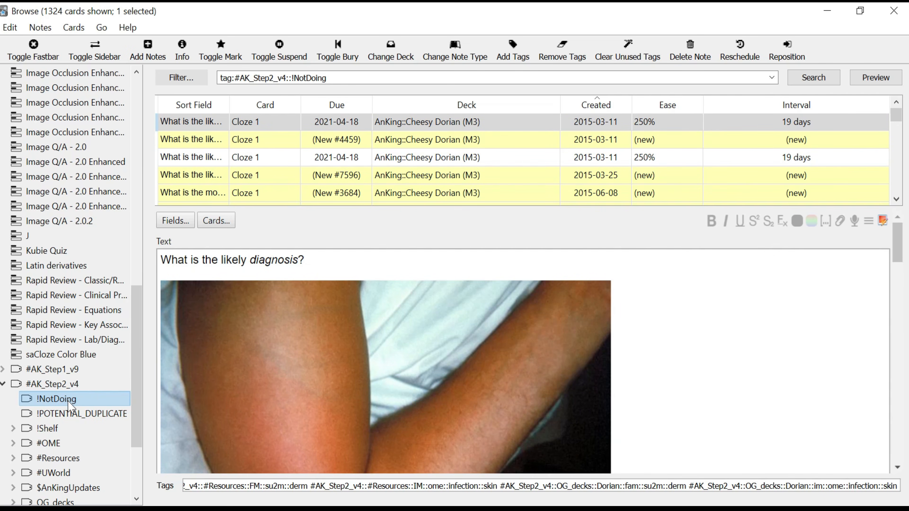
Collapse the #AK_Step2_v4 tag and compare the cards tagged #AK_Step1_v9 with those tagged #AK_Step2_v4
{"action": "left_click", "coordinate": [3, 384]}
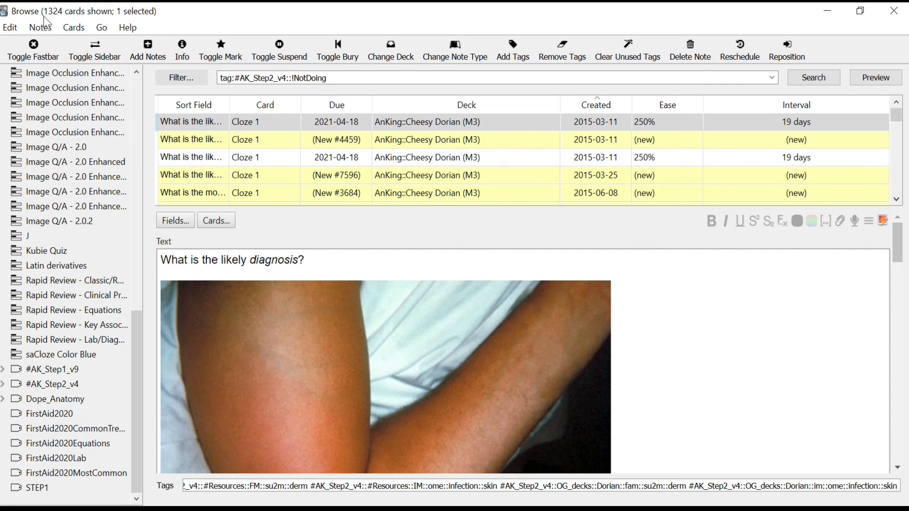
{"action": "left_click", "coordinate": [40, 27]}
{"action": "left_click", "coordinate": [57, 116]}
{"action": "left_click", "coordinate": [110, 373]}
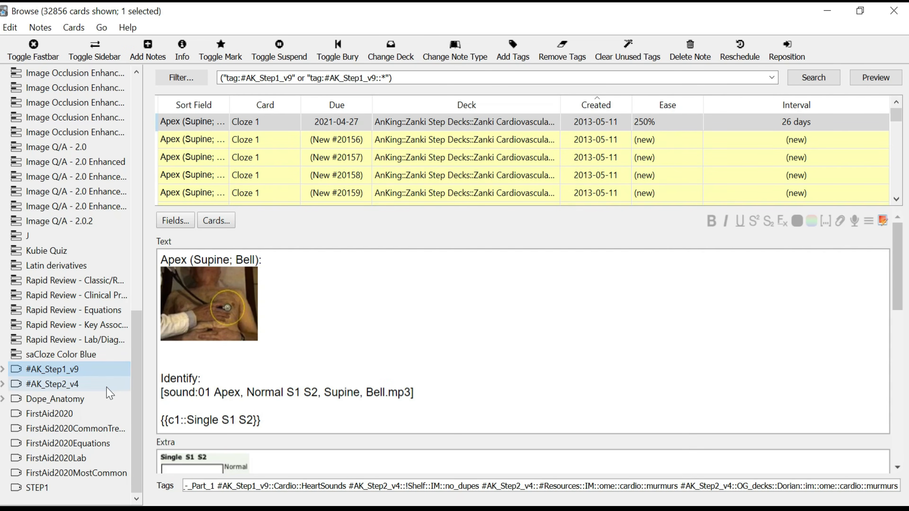
{"action": "left_click", "coordinate": [108, 385]}
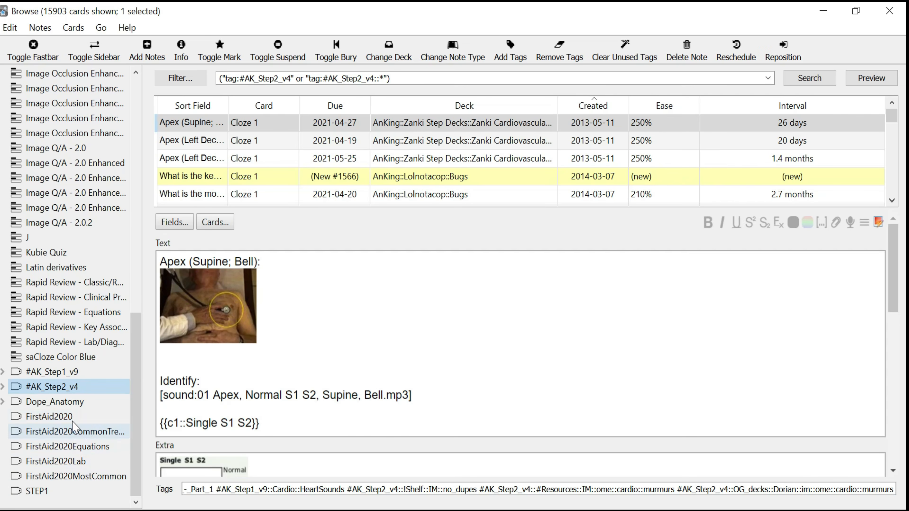
{"action": "left_click", "coordinate": [52, 381]}
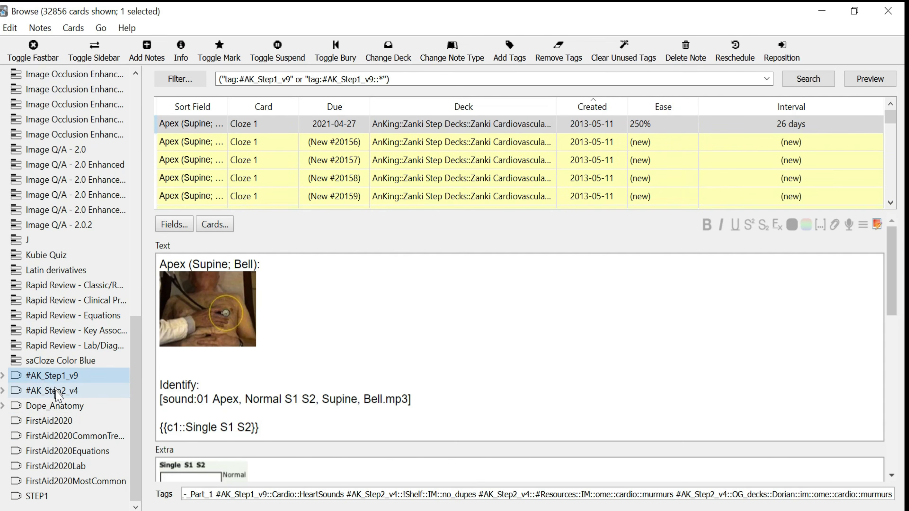
{"action": "left_click", "coordinate": [54, 391]}
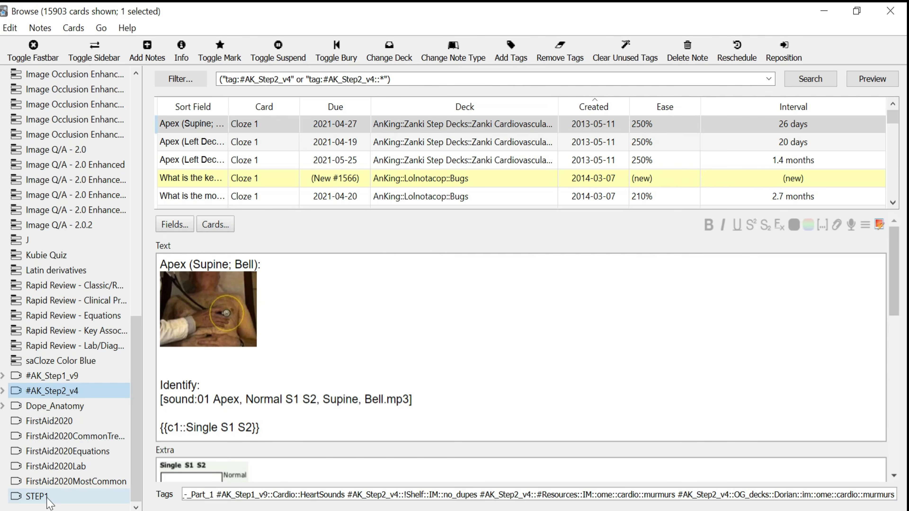
List the cards tagged STEP1 and look through their suspension status, decks and creation dates
{"action": "left_click", "coordinate": [33, 503]}
{"action": "scroll", "coordinate": [340, 179], "scroll_direction": "down", "scroll_amount": 5}
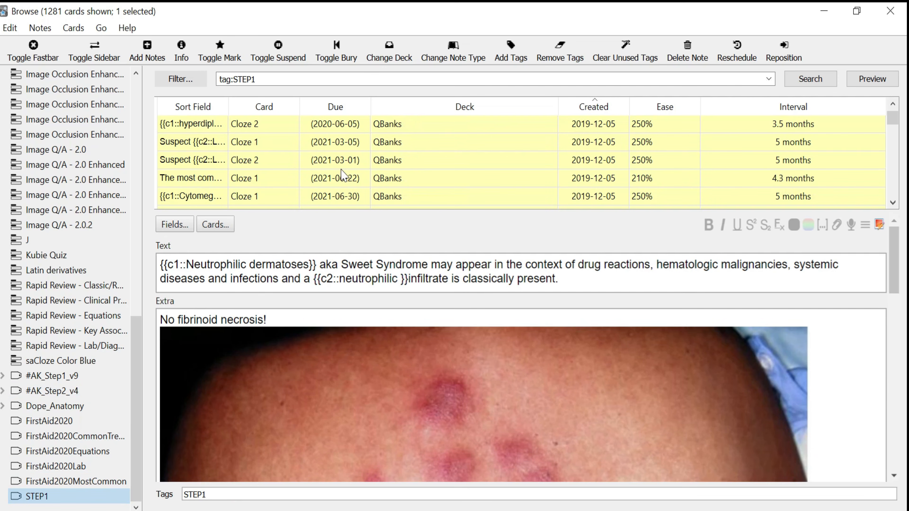
{"action": "scroll", "coordinate": [347, 185], "scroll_direction": "down", "scroll_amount": 15}
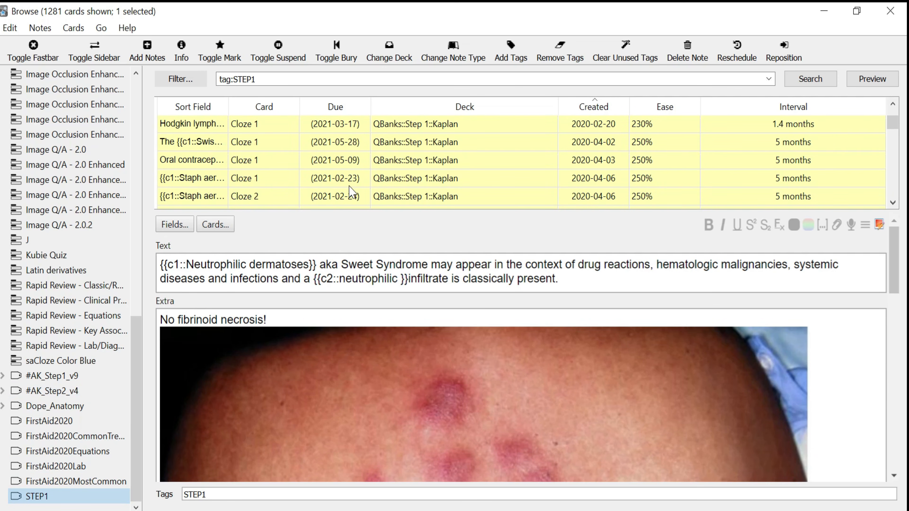
{"action": "scroll", "coordinate": [342, 175], "scroll_direction": "up", "scroll_amount": 3}
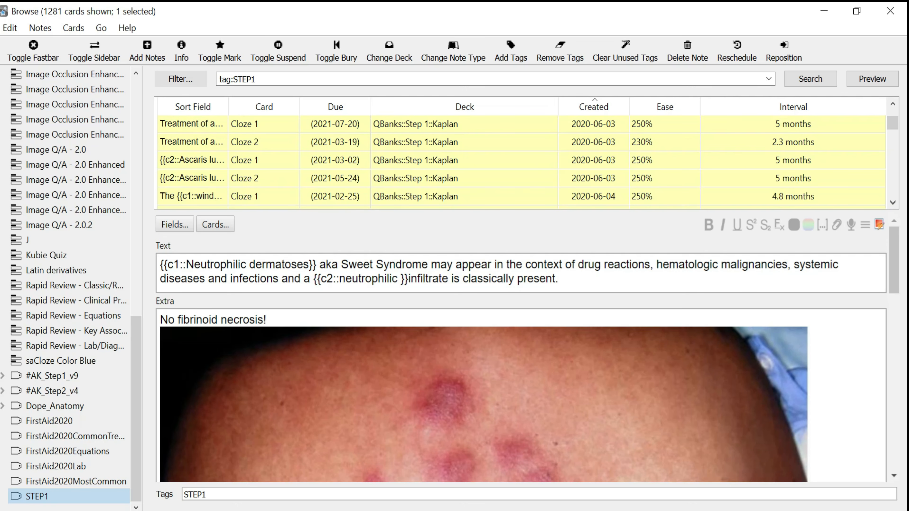
Filter the cards to those tagged #AK_Step1_v9 but not #AK_Step2_v4, and skim the resulting list
{"action": "left_click", "coordinate": [72, 376]}
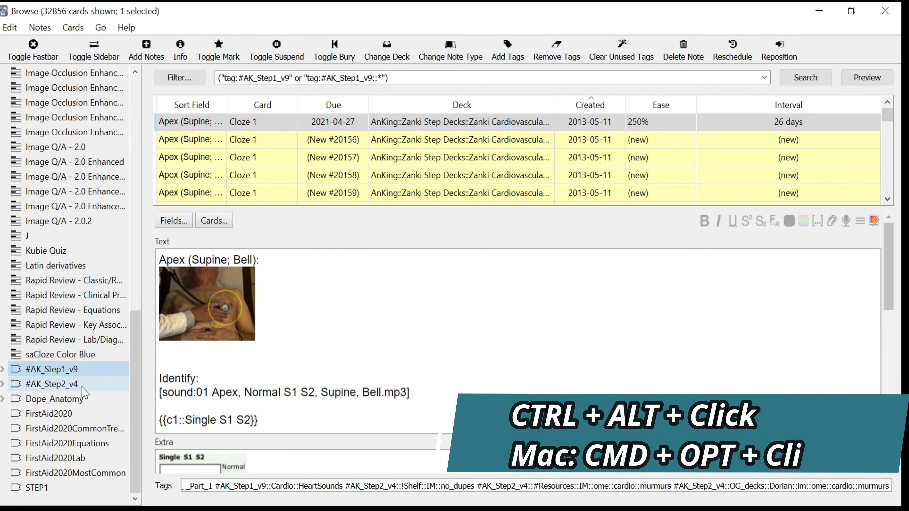
{"action": "left_click", "coordinate": [52, 387], "text": "ctrl+alt"}
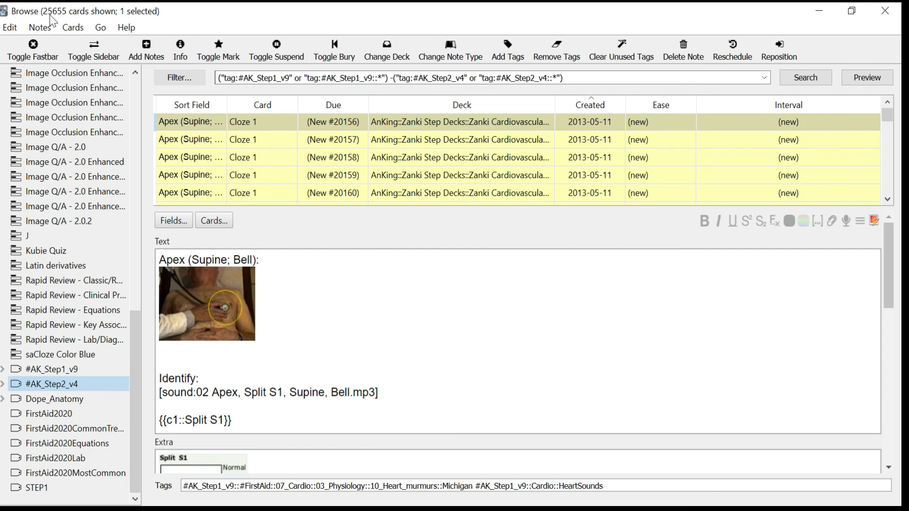
{"action": "left_click_drag", "start_coordinate": [889, 115], "coordinate": [908, 193]}
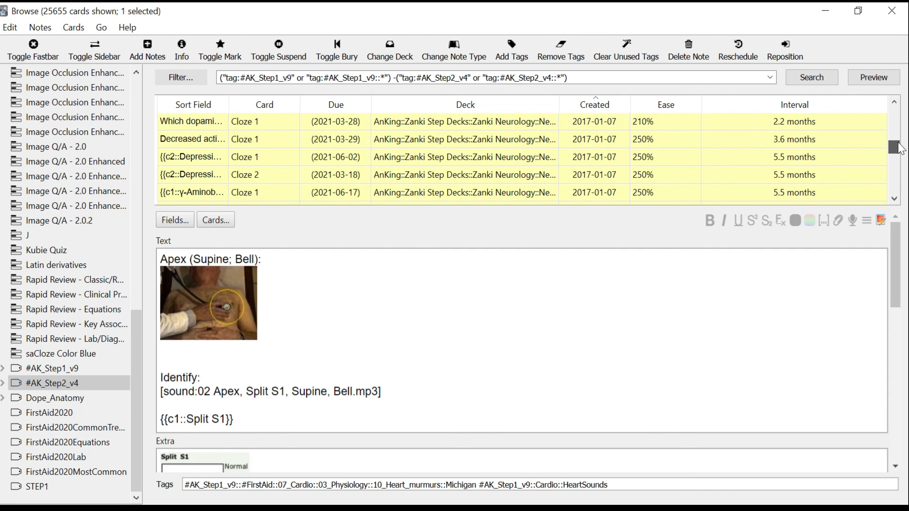
{"action": "left_click_drag", "start_coordinate": [2, 202], "coordinate": [2, 107]}
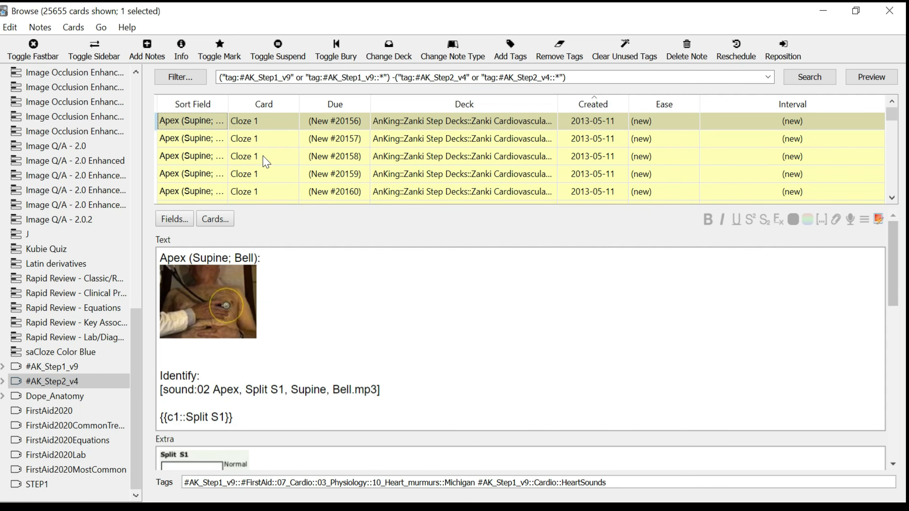
List all cards tagged #AK_Step2_v4 and examine their decks, due dates and suspension status across the whole list
{"action": "left_click", "coordinate": [74, 383]}
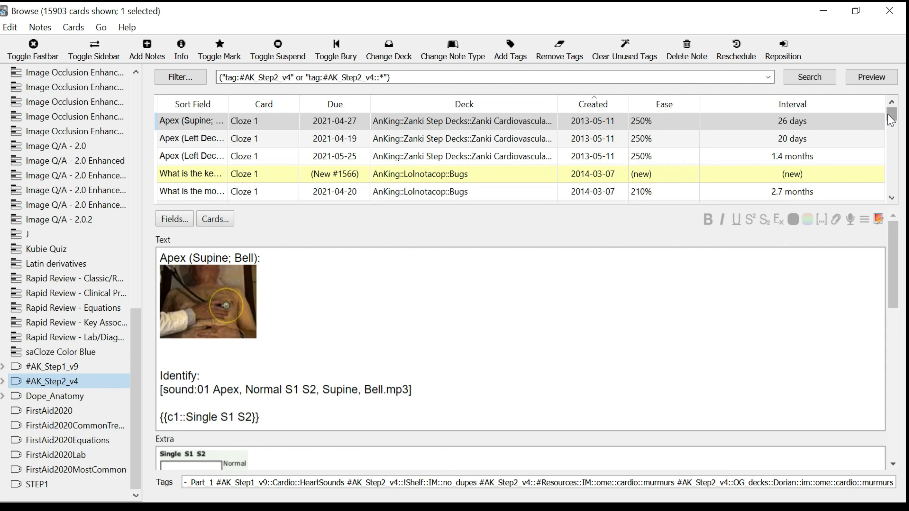
{"action": "left_click_drag", "start_coordinate": [892, 115], "coordinate": [892, 123]}
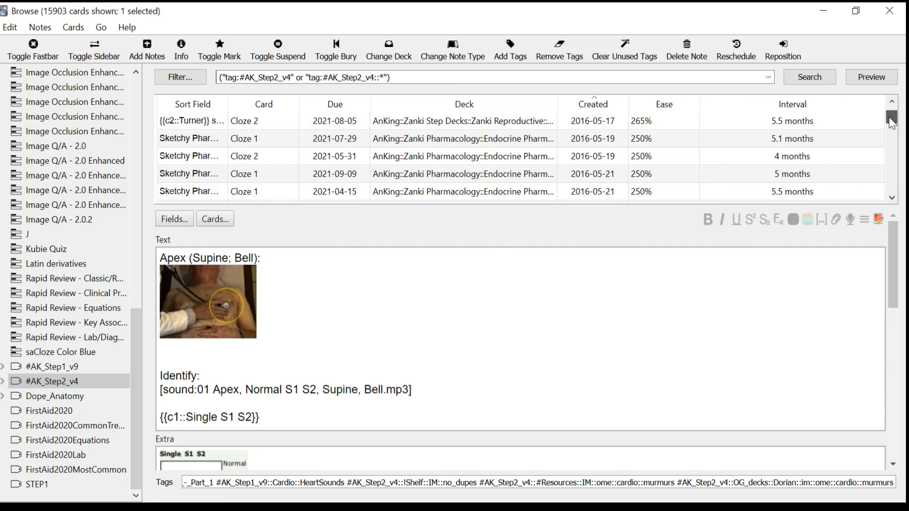
{"action": "scroll", "coordinate": [802, 161], "scroll_direction": "down", "scroll_amount": 8}
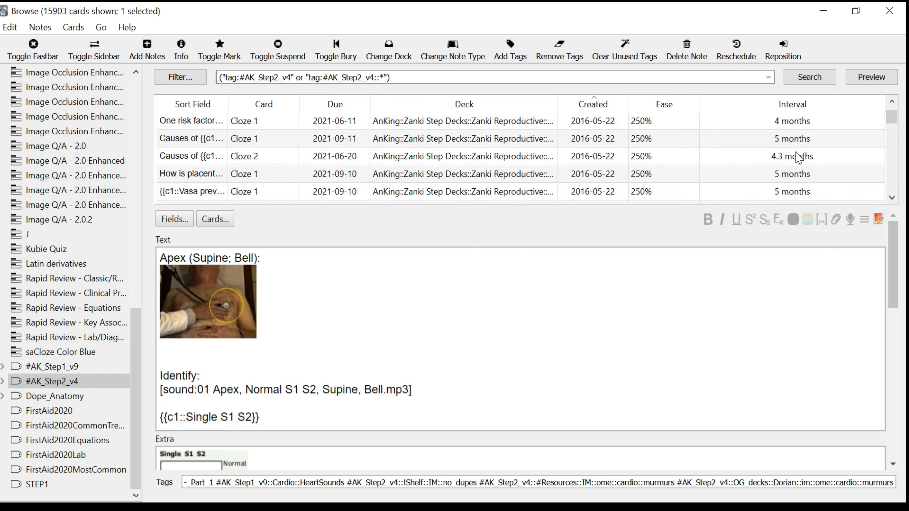
{"action": "scroll", "coordinate": [799, 159], "scroll_direction": "down", "scroll_amount": 10}
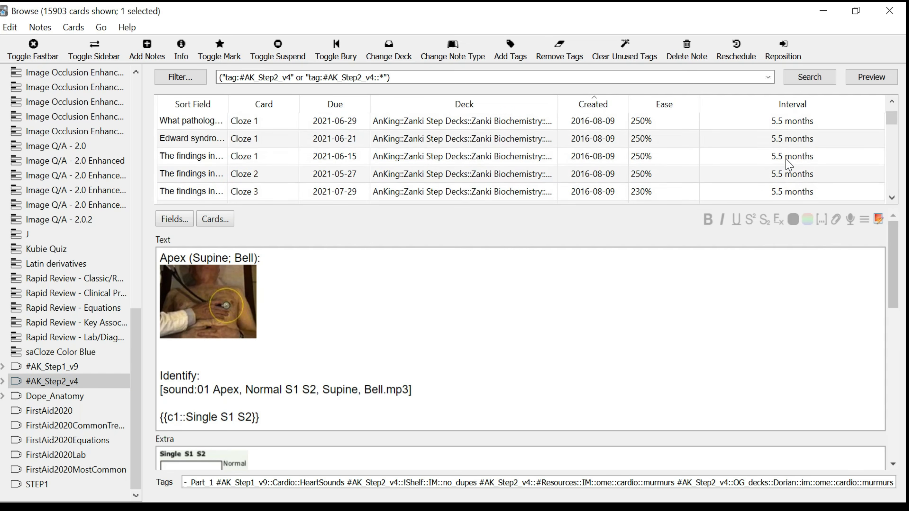
{"action": "scroll", "coordinate": [789, 165], "scroll_direction": "down", "scroll_amount": 5}
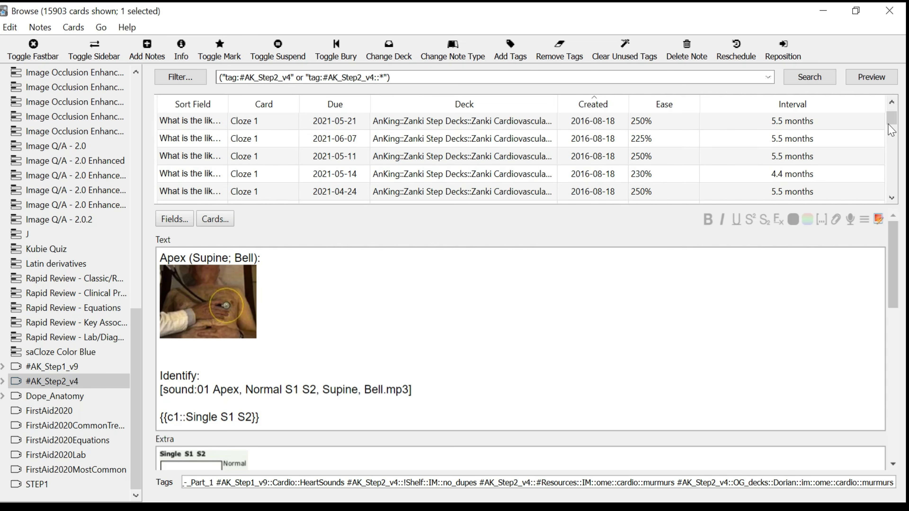
{"action": "left_click_drag", "start_coordinate": [892, 126], "coordinate": [892, 169]}
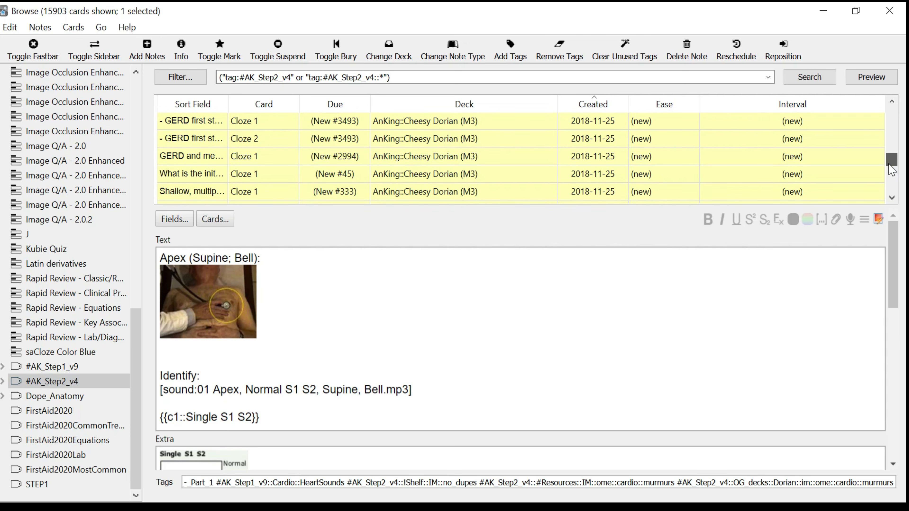
{"action": "left_click_drag", "start_coordinate": [892, 170], "coordinate": [893, 184]}
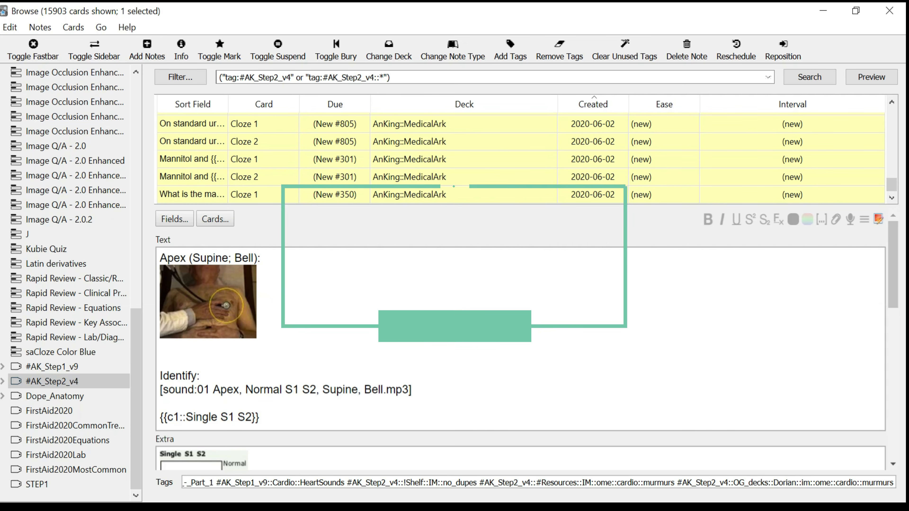
Expand the #AK_Step2_v4 tag and its !Shelf and #Resources subtags
{"action": "left_click", "coordinate": [13, 382]}
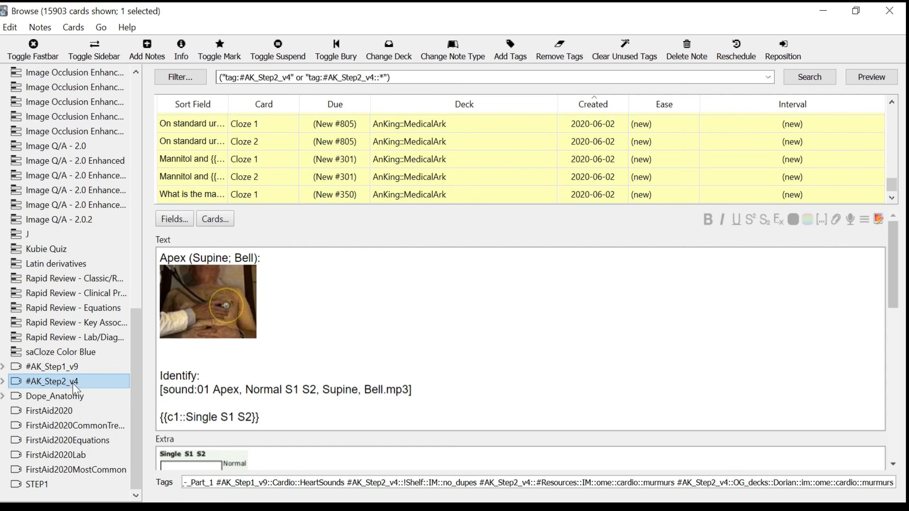
{"action": "left_click", "coordinate": [4, 382]}
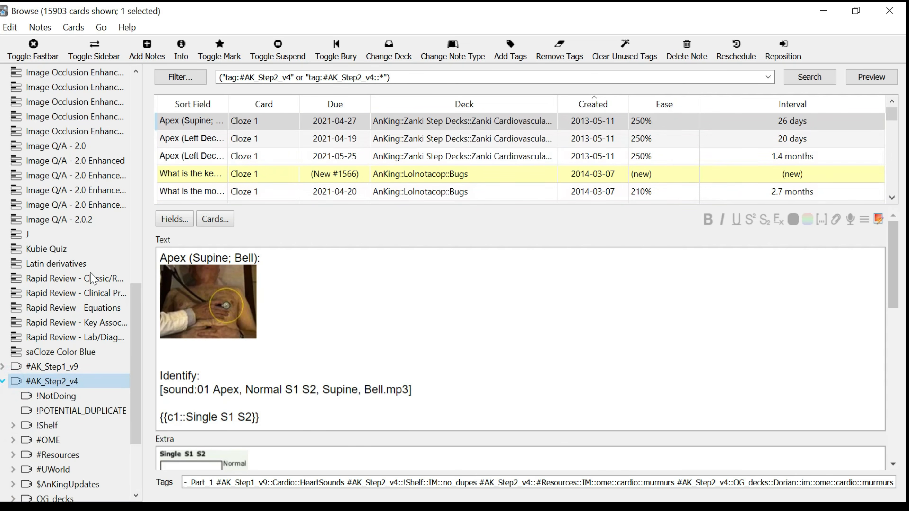
{"action": "scroll", "coordinate": [89, 279], "scroll_direction": "down", "scroll_amount": 3}
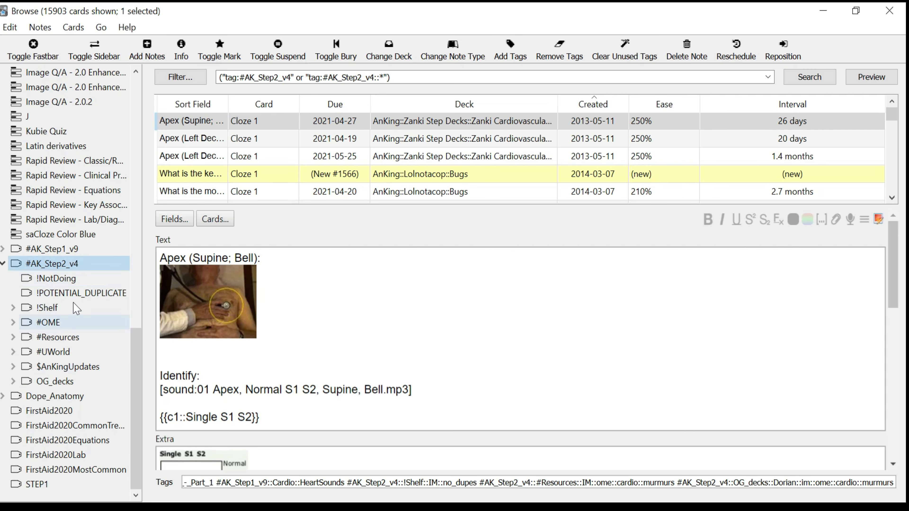
{"action": "left_click", "coordinate": [14, 309]}
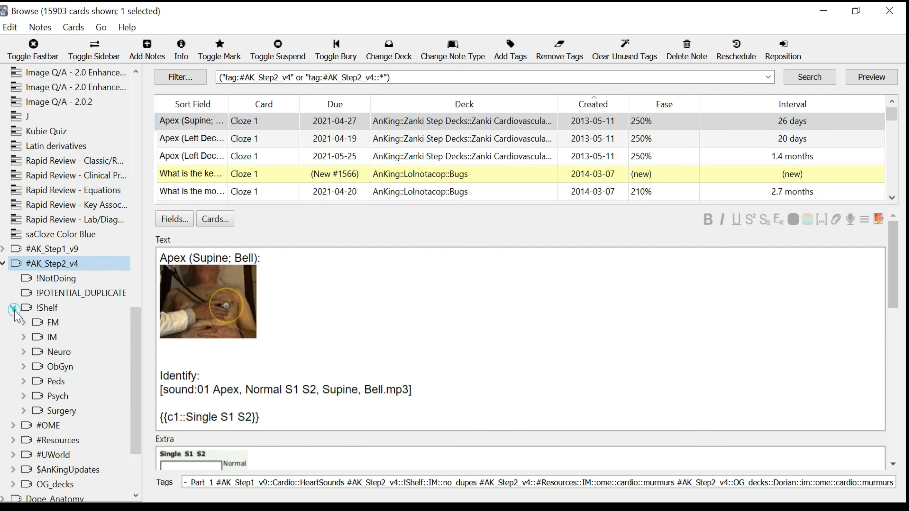
{"action": "scroll", "coordinate": [14, 315], "scroll_direction": "down", "scroll_amount": 2}
{"action": "left_click", "coordinate": [13, 353]}
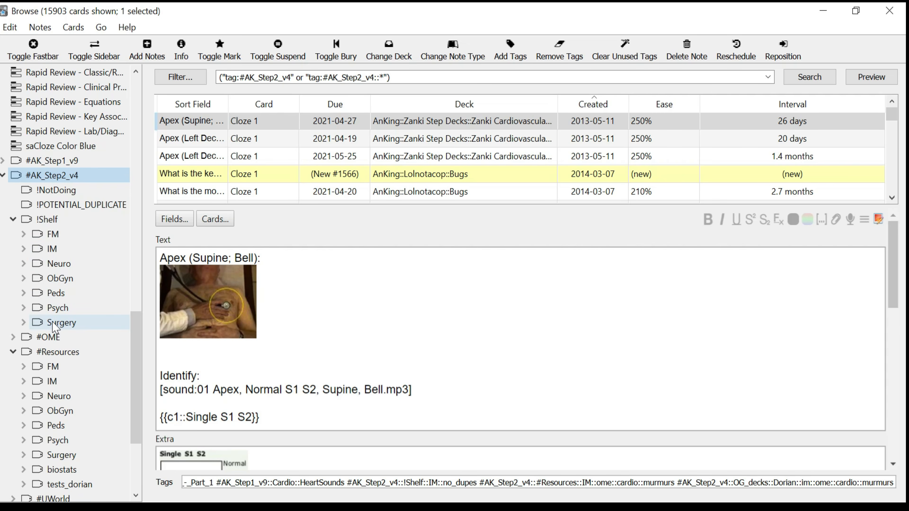
Compare the cards under !Shelf::IM, !POTENTIAL_DUPLICATE and !NotDoing, and check which columns the card list can show
{"action": "left_click", "coordinate": [65, 253]}
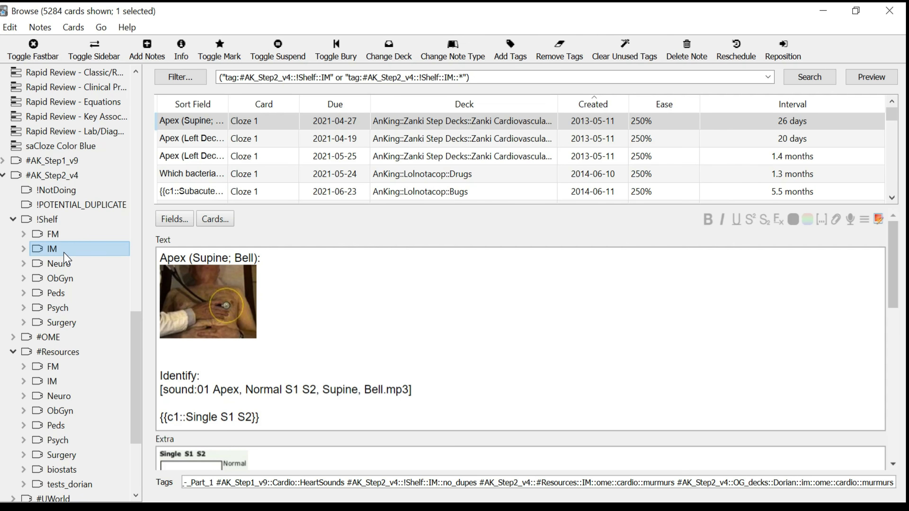
{"action": "left_click", "coordinate": [56, 207]}
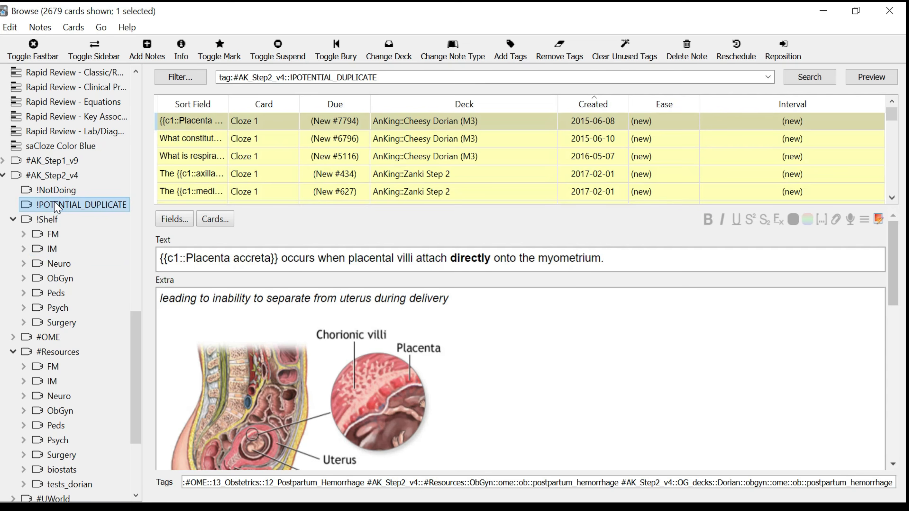
{"action": "left_click", "coordinate": [56, 196]}
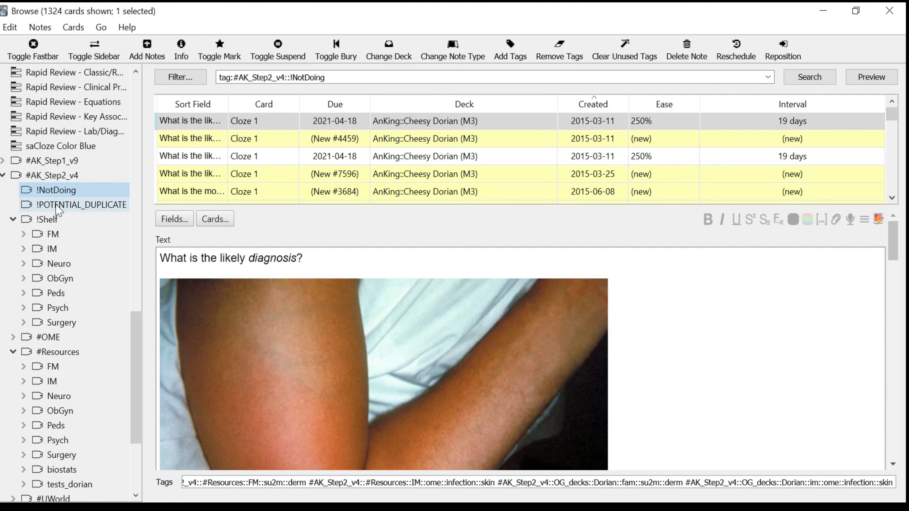
{"action": "left_click", "coordinate": [57, 208]}
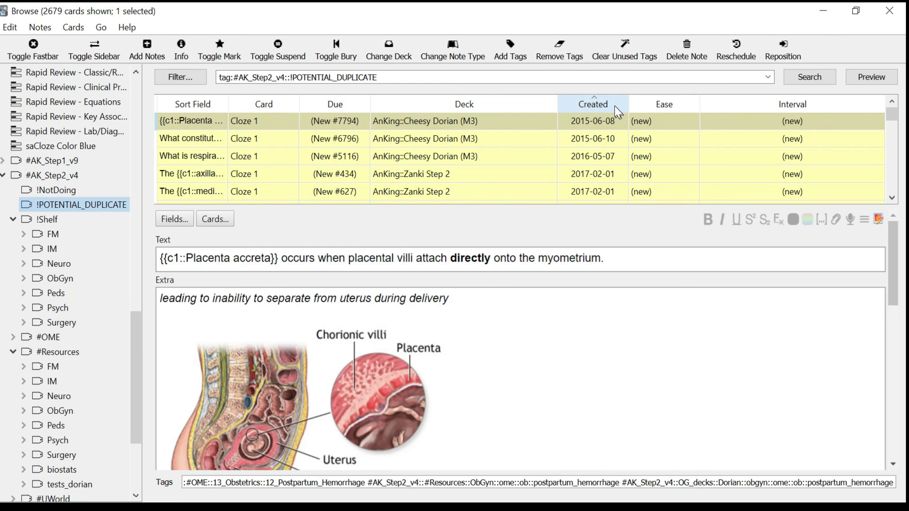
{"action": "right_click", "coordinate": [581, 107]}
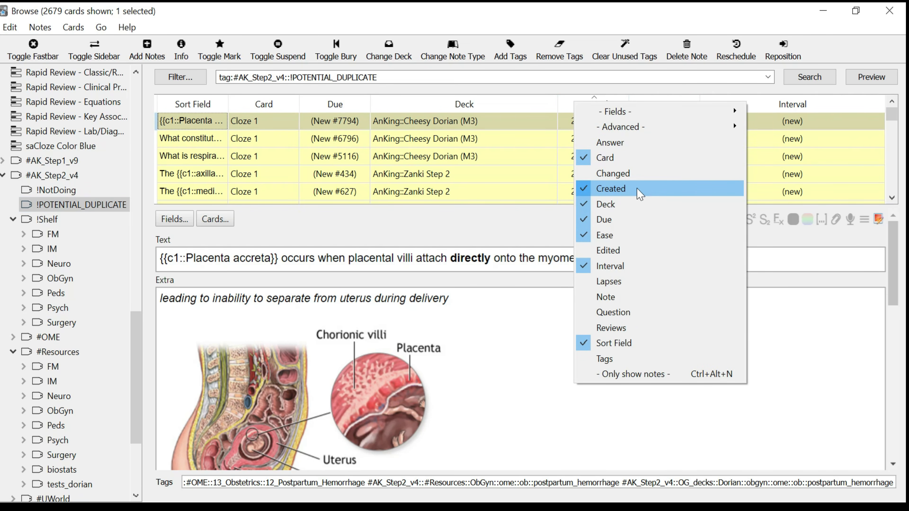
{"action": "left_click", "coordinate": [488, 220]}
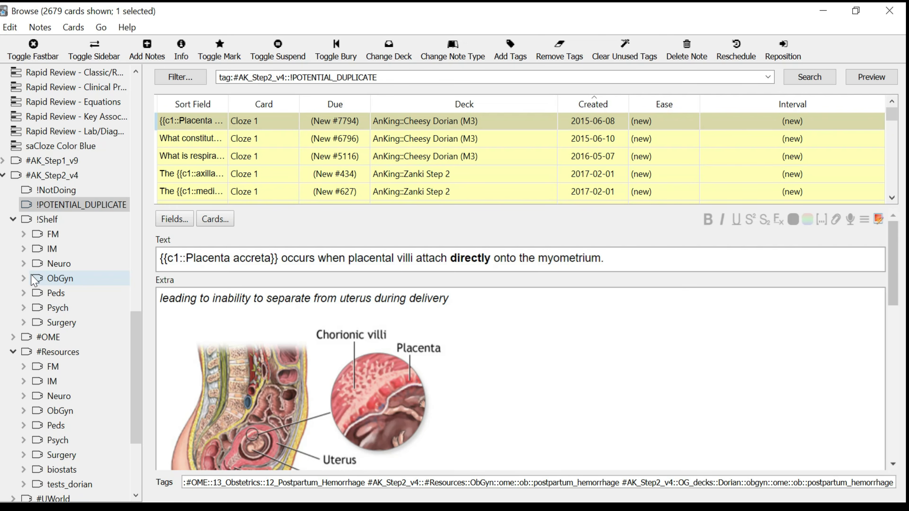
Filter the cards to #AK_Step2_v4::!Shelf::IM, excluding those tagged !NotDoing and !POTENTIAL_DUPLICATE
{"action": "left_click", "coordinate": [40, 251]}
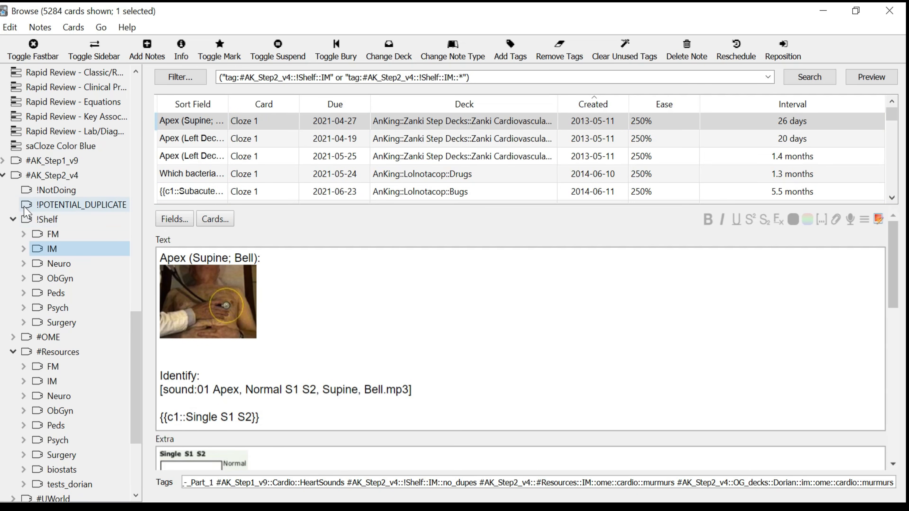
{"action": "left_click", "coordinate": [43, 190], "text": "ctrl+alt"}
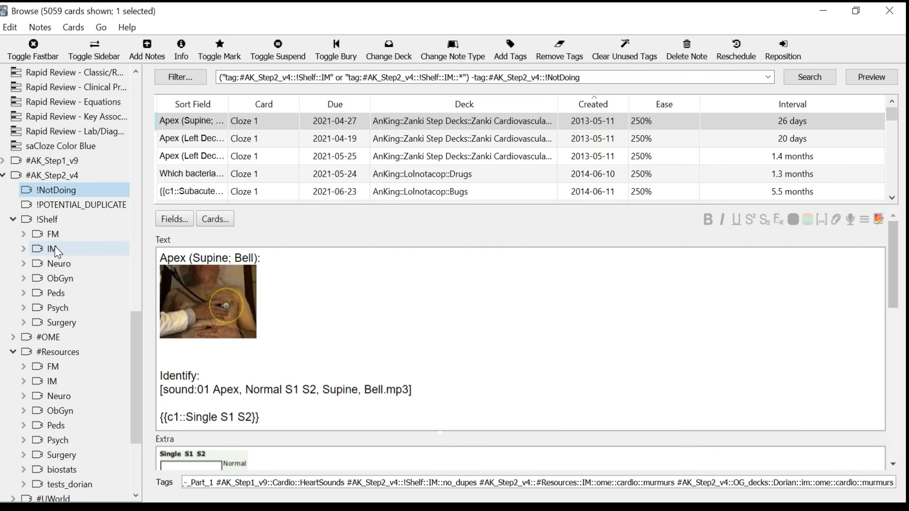
{"action": "left_click", "coordinate": [67, 206], "text": "ctrl+alt"}
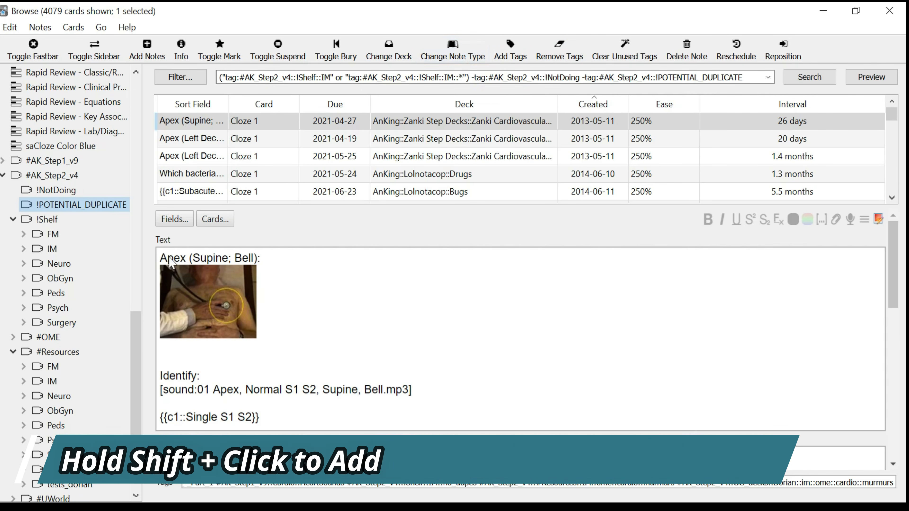
Add #AK_Step2_v4::#Resources::IM to the search as an alternative, excluding cards tagged !NotDoing and !POTENTIAL_DUPLICATE
{"action": "left_click", "coordinate": [64, 381], "text": "shift"}
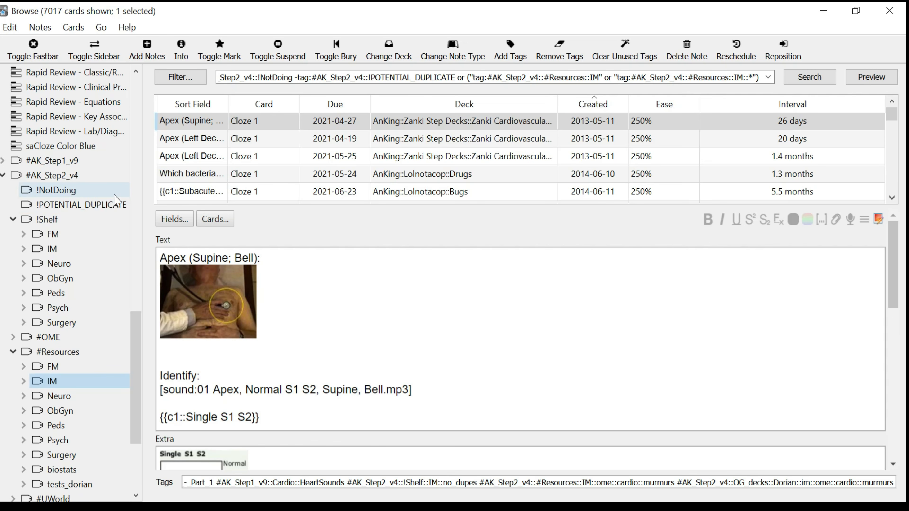
{"action": "left_click", "coordinate": [84, 192], "text": "ctrl+alt"}
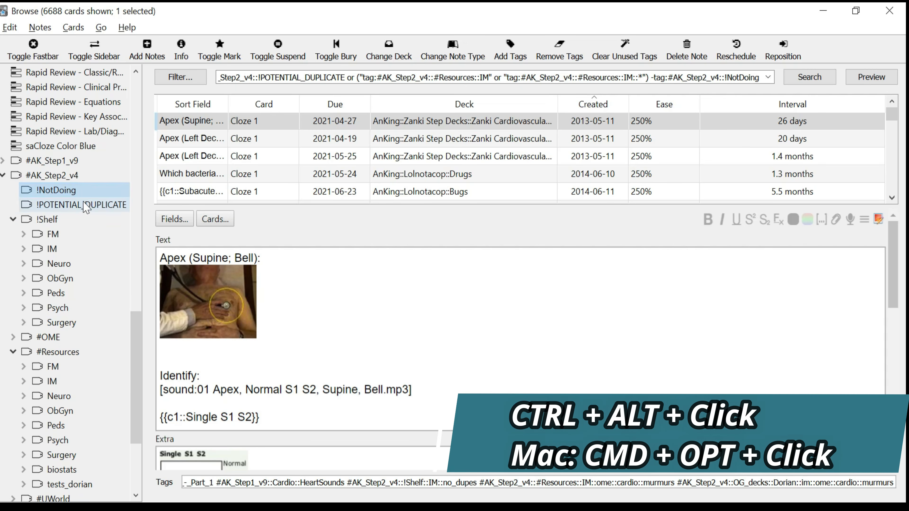
{"action": "left_click", "coordinate": [86, 206], "text": "ctrl+alt"}
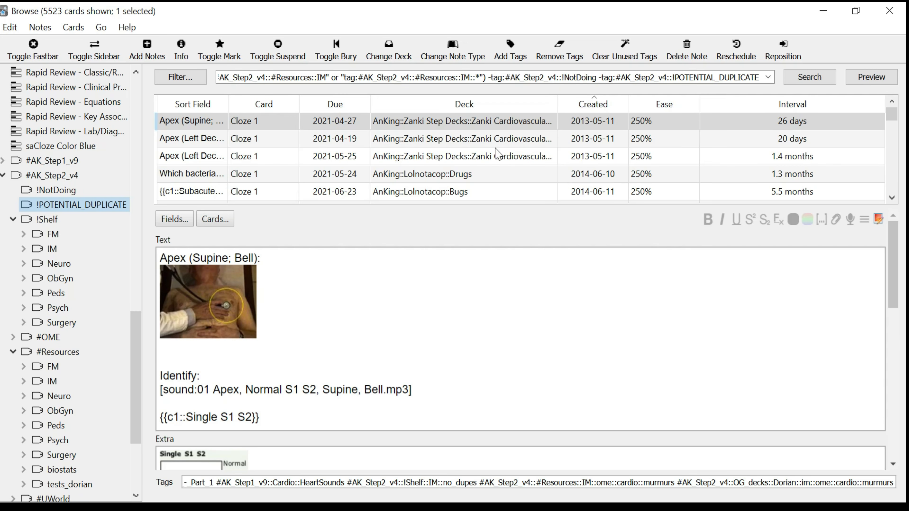
Look through the filtered card list in order of creation for the green-flagged card where the suspended cards begin
{"action": "scroll", "coordinate": [563, 147], "scroll_direction": "down", "scroll_amount": 5}
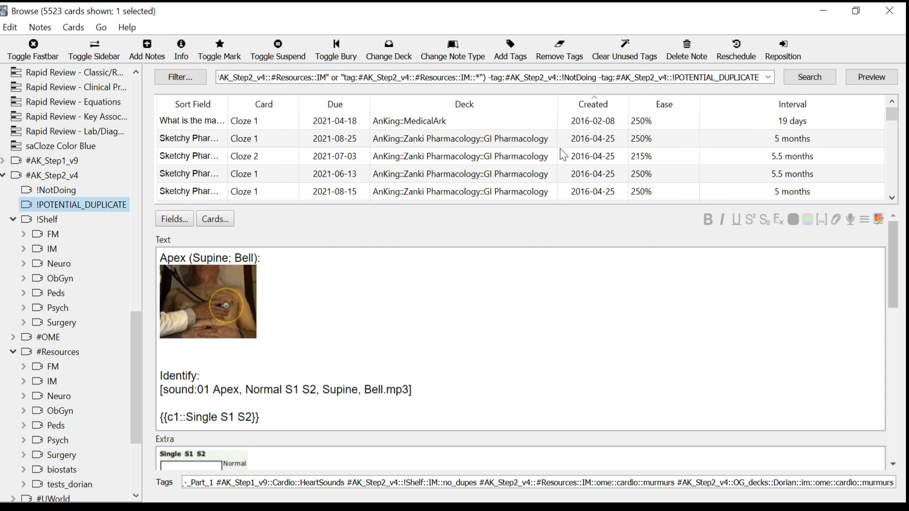
{"action": "scroll", "coordinate": [563, 154], "scroll_direction": "up", "scroll_amount": 5}
{"action": "left_click_drag", "start_coordinate": [513, 174], "coordinate": [518, 217]}
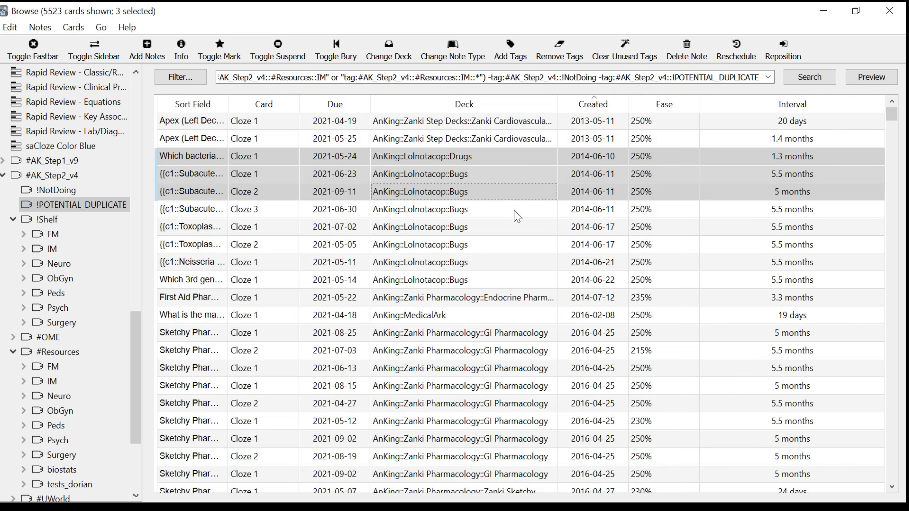
{"action": "scroll", "coordinate": [539, 176], "scroll_direction": "down", "scroll_amount": 15}
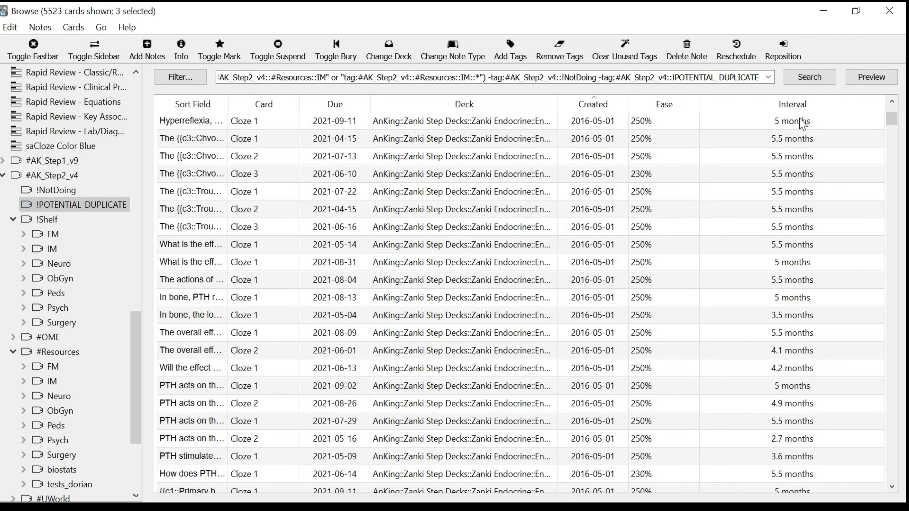
{"action": "left_click_drag", "start_coordinate": [895, 122], "coordinate": [904, 297]}
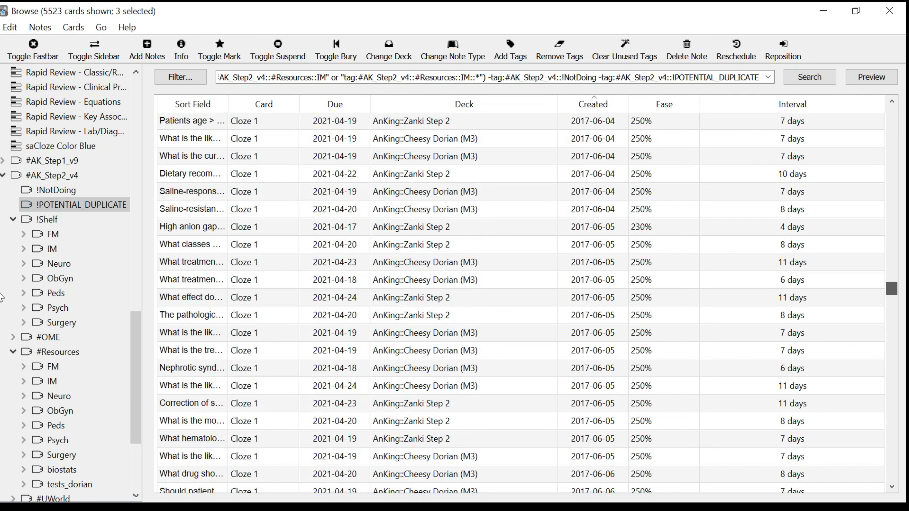
{"action": "left_click_drag", "start_coordinate": [1, 297], "coordinate": [1, 302]}
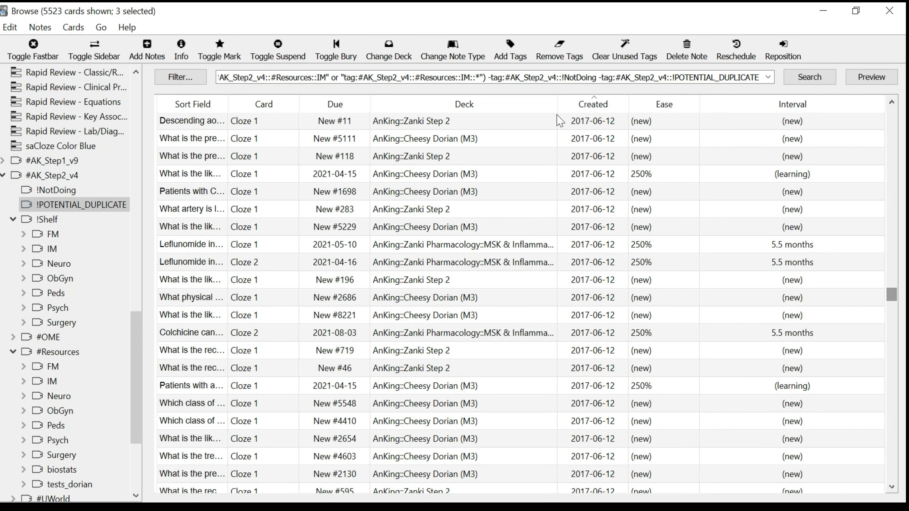
{"action": "scroll", "coordinate": [448, 165], "scroll_direction": "down", "scroll_amount": 4}
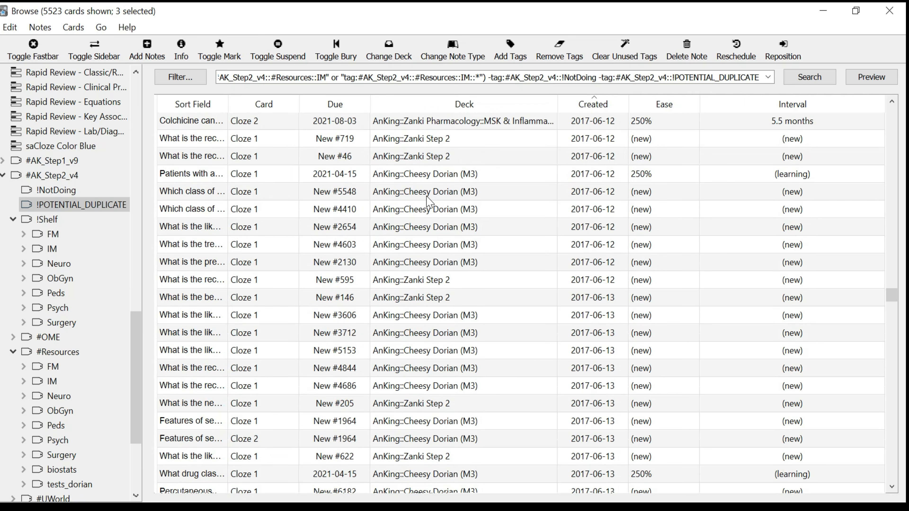
{"action": "scroll", "coordinate": [429, 202], "scroll_direction": "down", "scroll_amount": 18}
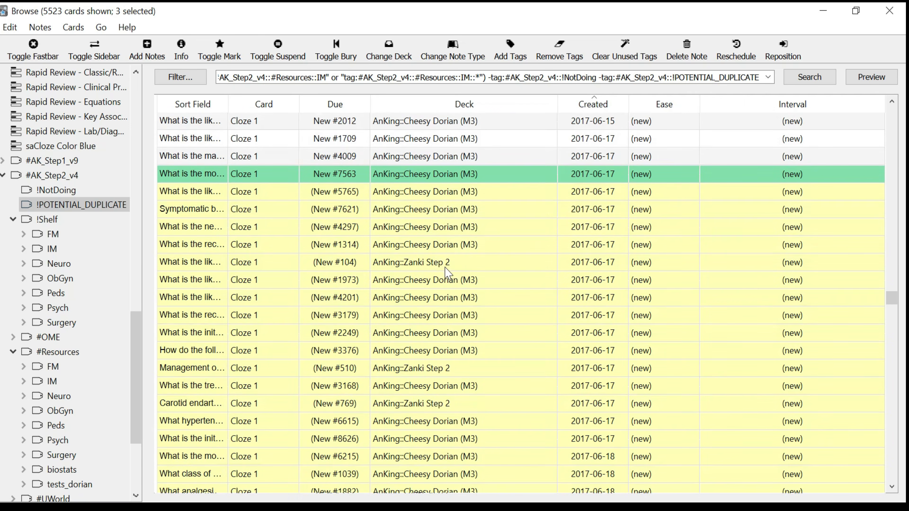
{"action": "scroll", "coordinate": [448, 274], "scroll_direction": "up", "scroll_amount": 2}
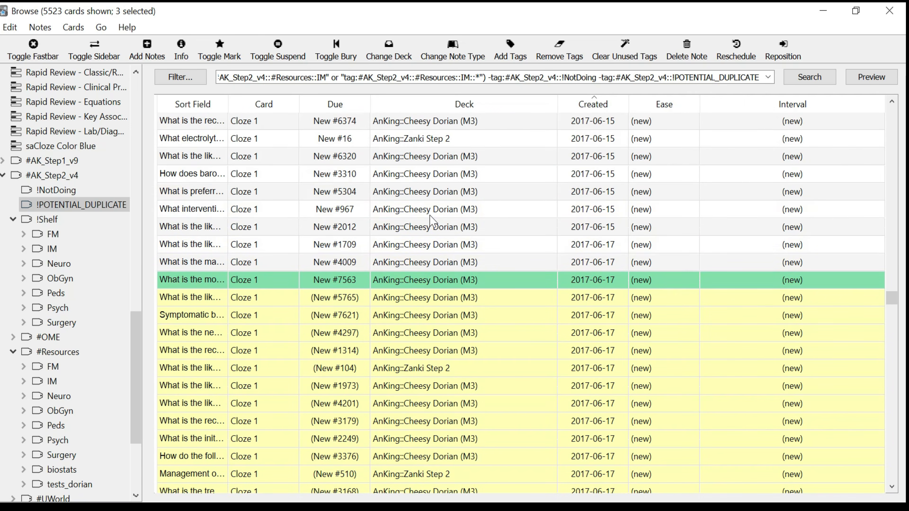
Check the flag options available for the green-flagged card about symptomatic claudication, without changing its flag
{"action": "right_click", "coordinate": [422, 277]}
{"action": "right_click", "coordinate": [352, 192]}
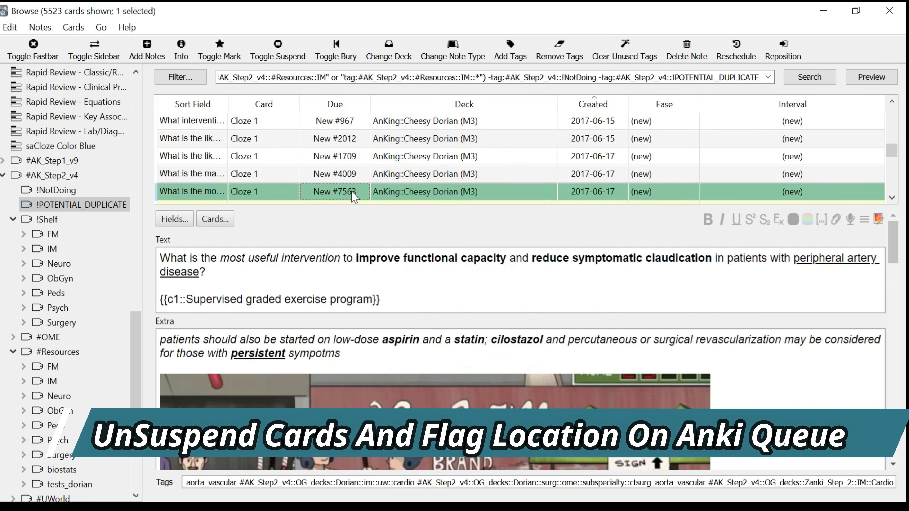
{"action": "mouse_move", "coordinate": [397, 101]}
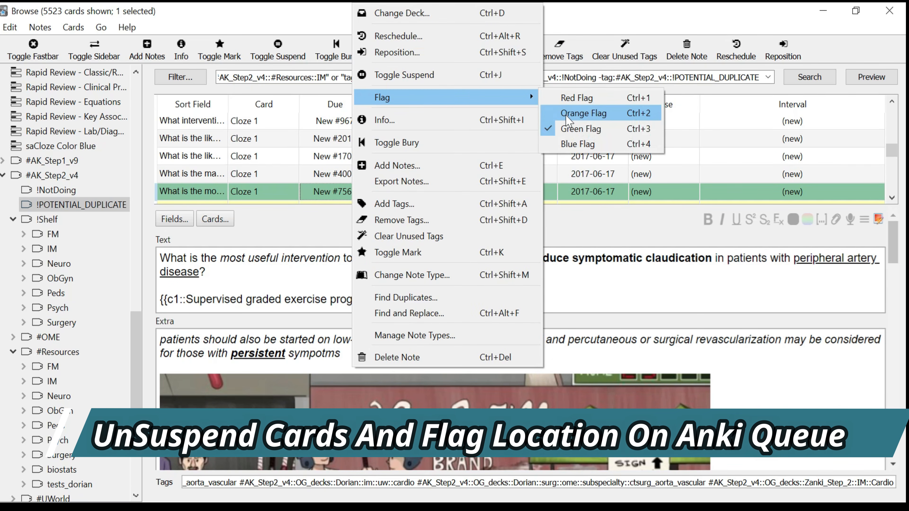
{"action": "left_click", "coordinate": [683, 187]}
{"action": "scroll", "coordinate": [394, 136], "scroll_direction": "down", "scroll_amount": 1}
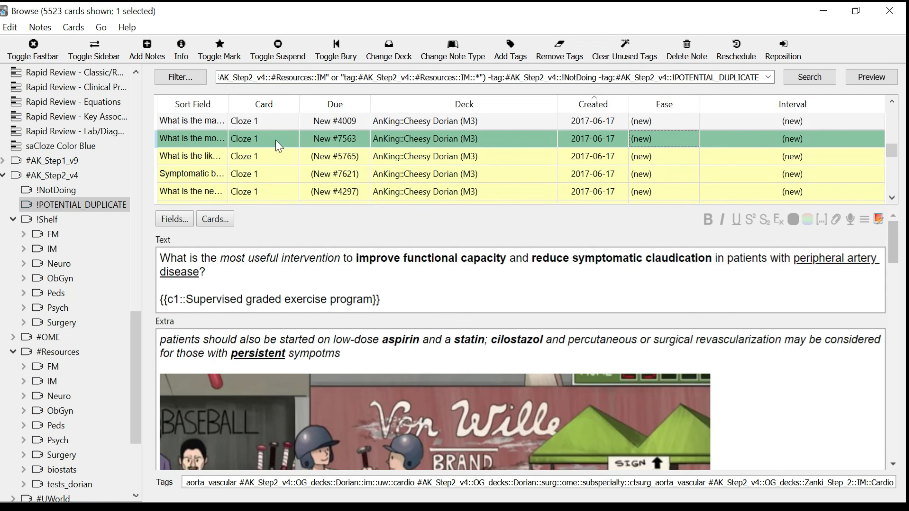
Read the suspended cards following the green-flagged one in turn, up to the card on limiting ventricular remodeling after MI
{"action": "key", "text": "Down"}
{"action": "key", "text": "Down"}
{"action": "key", "text": "Down"}
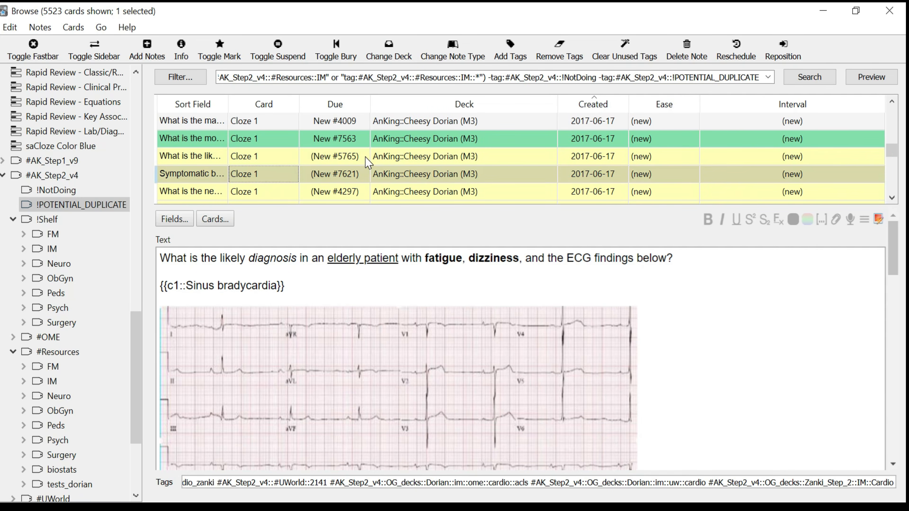
{"action": "key", "text": "Down"}
{"action": "key", "text": "Down"}
{"action": "key", "text": "Down"}
{"action": "key", "text": "Down"}
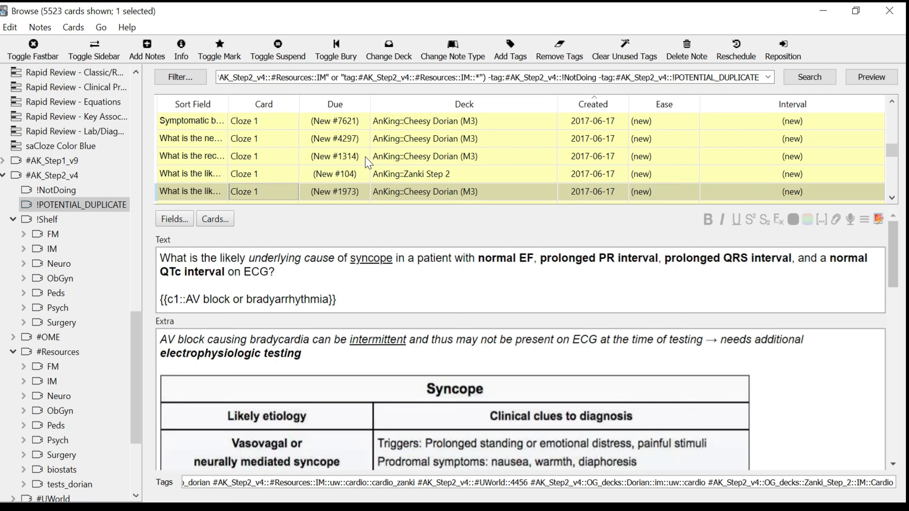
{"action": "key", "text": "Down"}
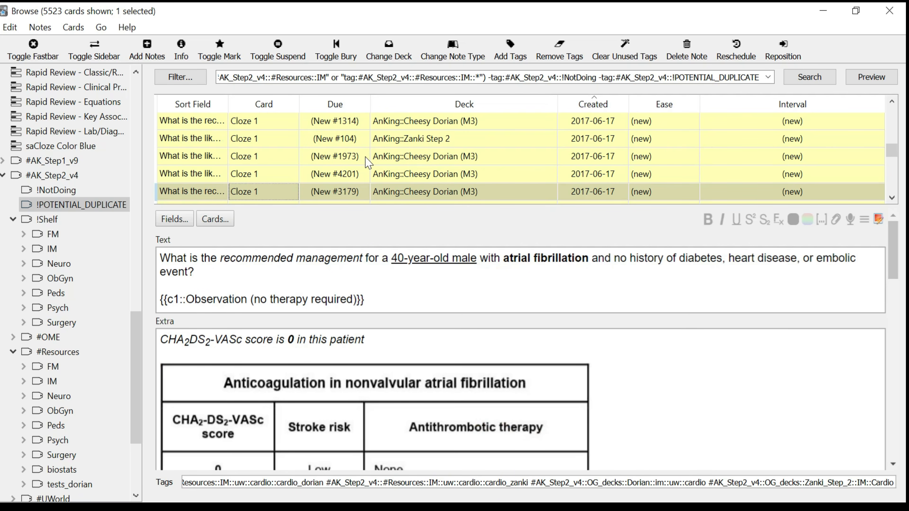
{"action": "key", "text": "Down"}
{"action": "key", "text": "Down"}
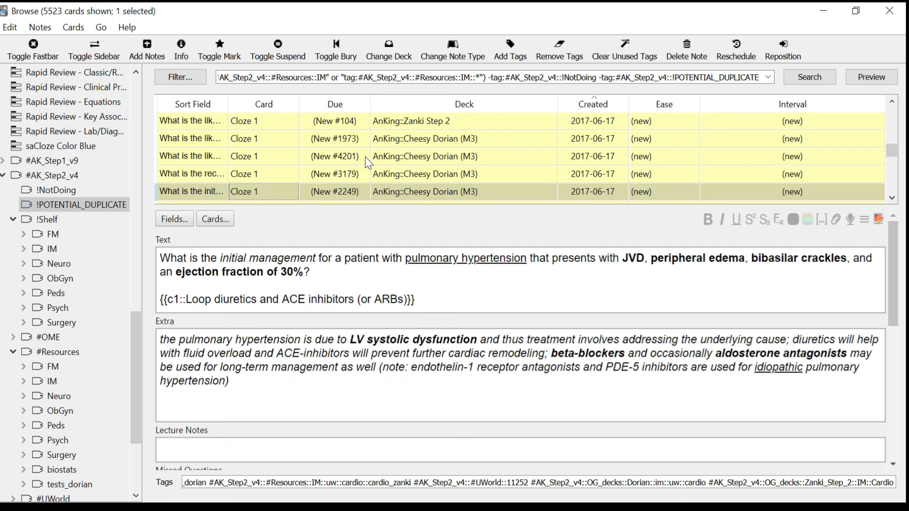
{"action": "key", "text": "Down"}
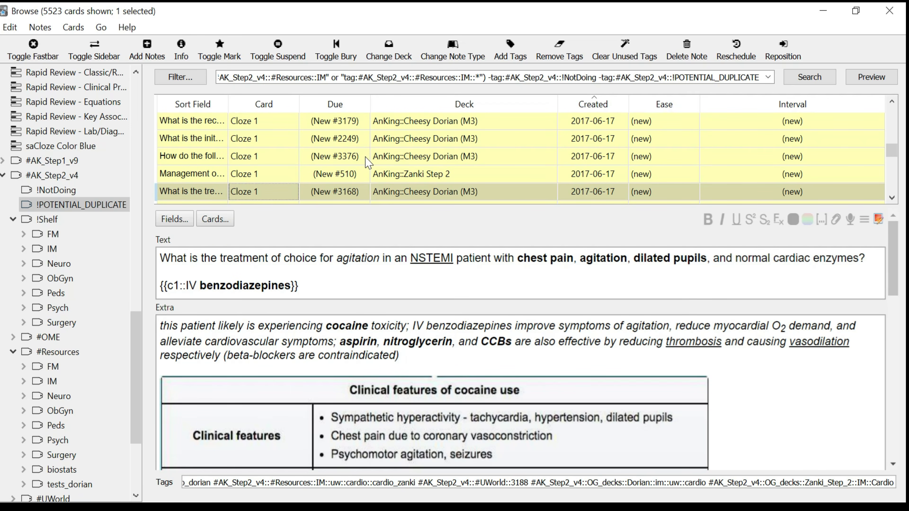
{"action": "key", "text": "Down"}
{"action": "key", "text": "Down"}
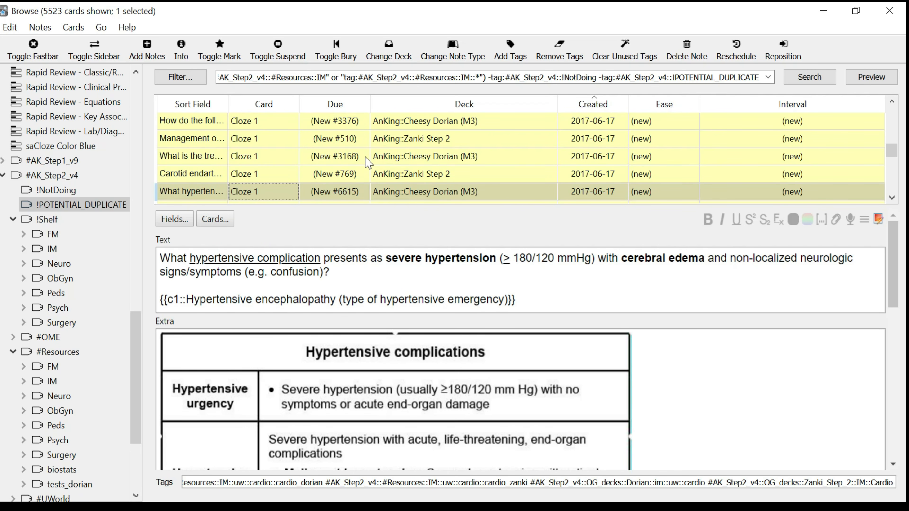
{"action": "key", "text": "Down"}
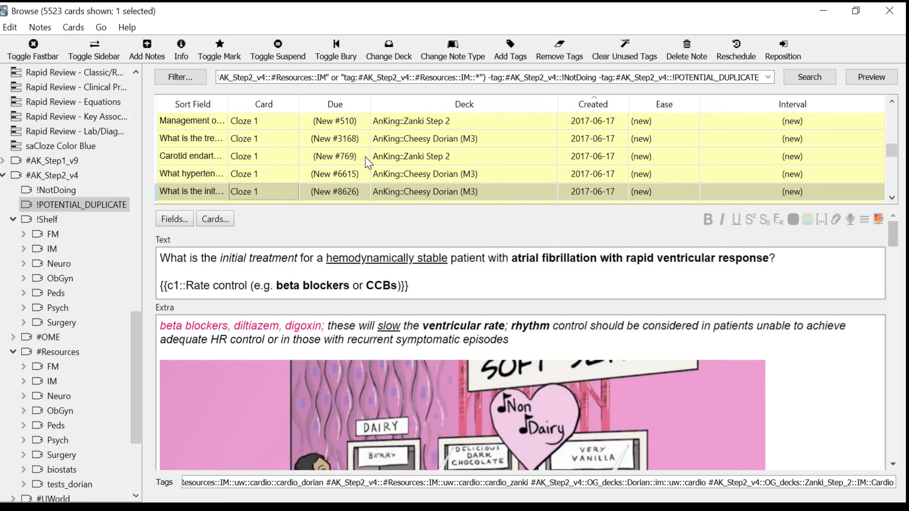
{"action": "key", "text": "Down"}
{"action": "key", "text": "Down"}
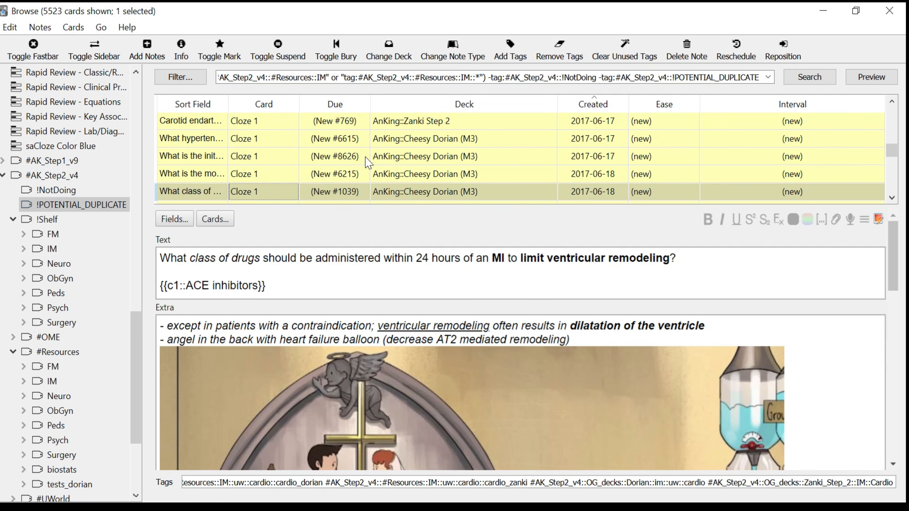
Review the suspended cards in reverse back to the atrial fibrillation management card, ending on the acute MI parameters card
{"action": "key", "text": "Up"}
{"action": "key", "text": "Up"}
{"action": "key", "text": "Up"}
{"action": "key", "text": "Up"}
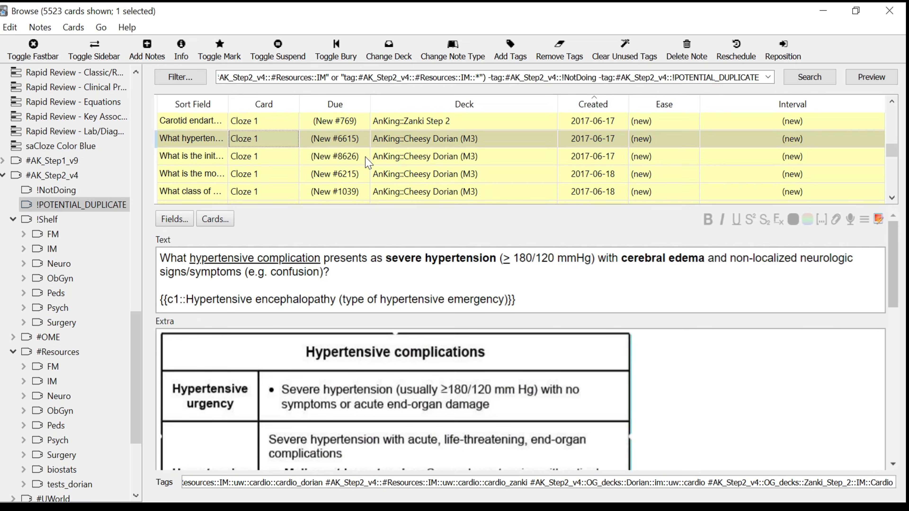
{"action": "key", "text": "Up"}
{"action": "key", "text": "Up"}
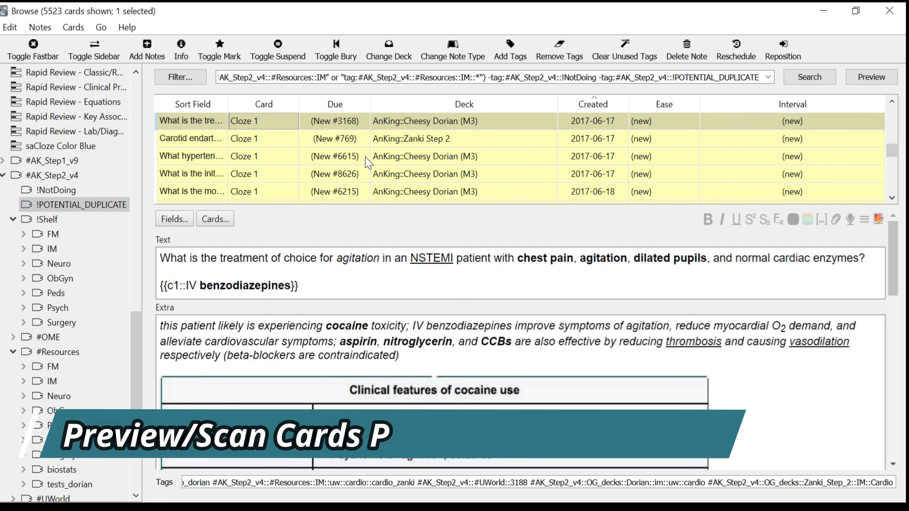
{"action": "key", "text": "Up"}
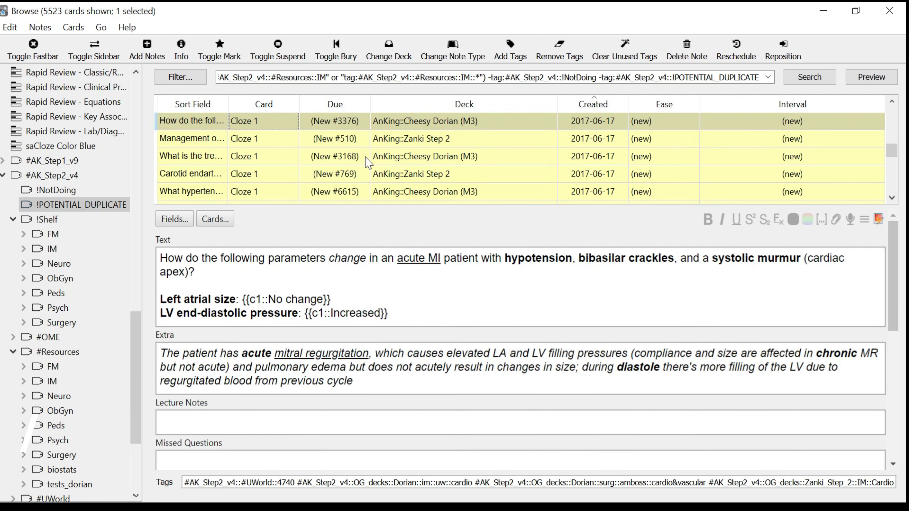
{"action": "key", "text": "Up"}
{"action": "key", "text": "Up"}
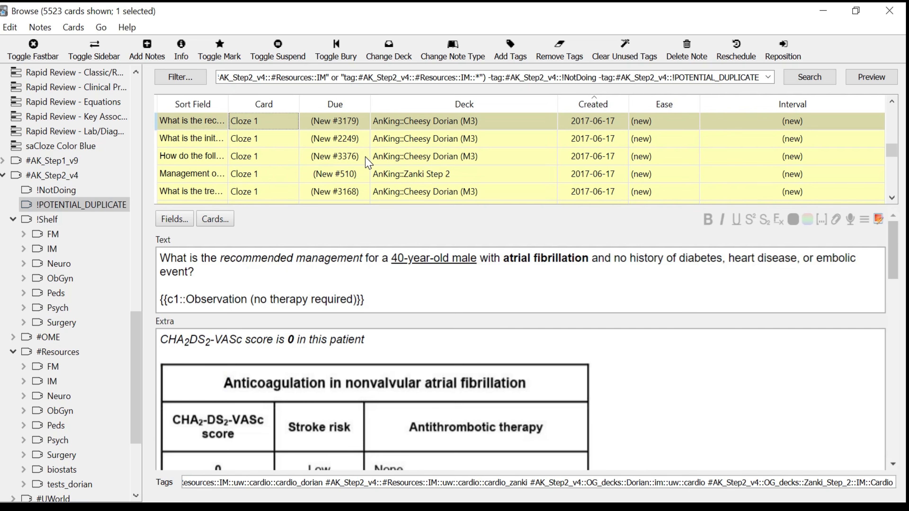
{"action": "key", "text": "Down"}
{"action": "key", "text": "Down"}
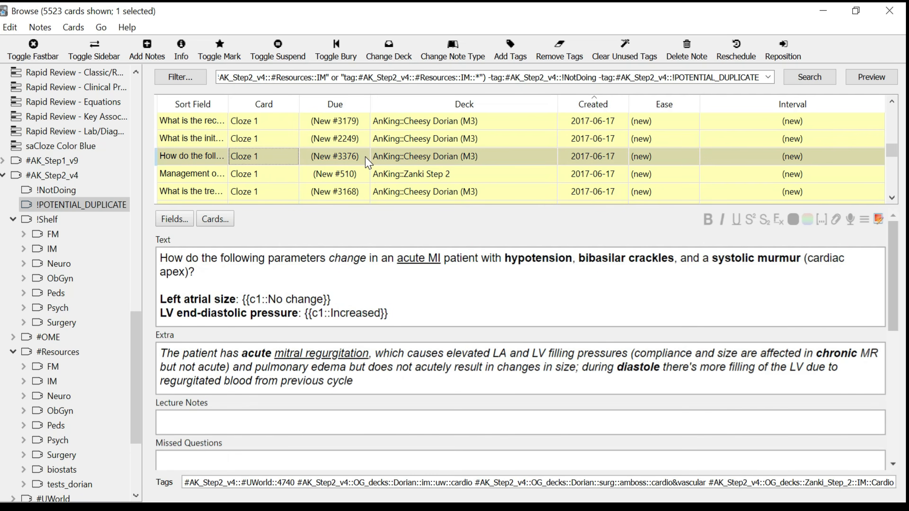
Inspect the acute MI card's Lecture Notes and Missed Questions fields, and view the neighbouring heart failure and pulmonary hypertension cards
{"action": "scroll", "coordinate": [320, 236], "scroll_direction": "down", "scroll_amount": 5}
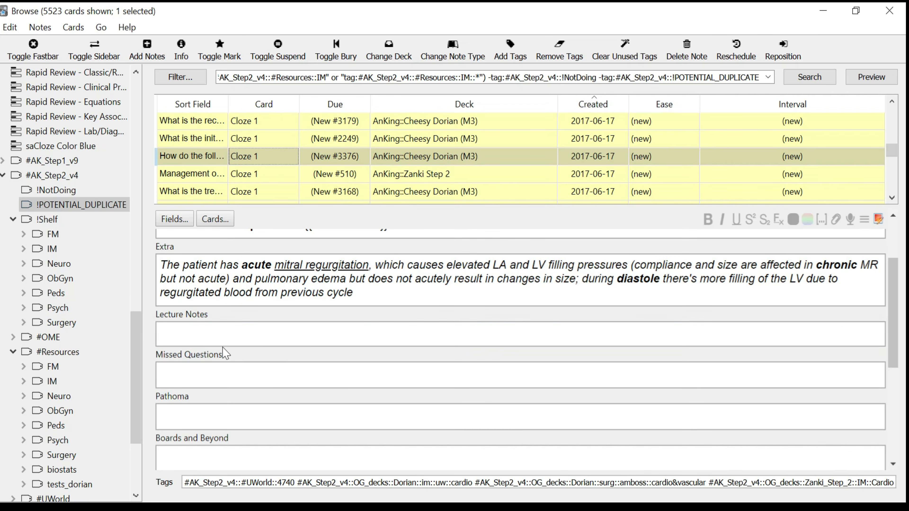
{"action": "left_click", "coordinate": [179, 333]}
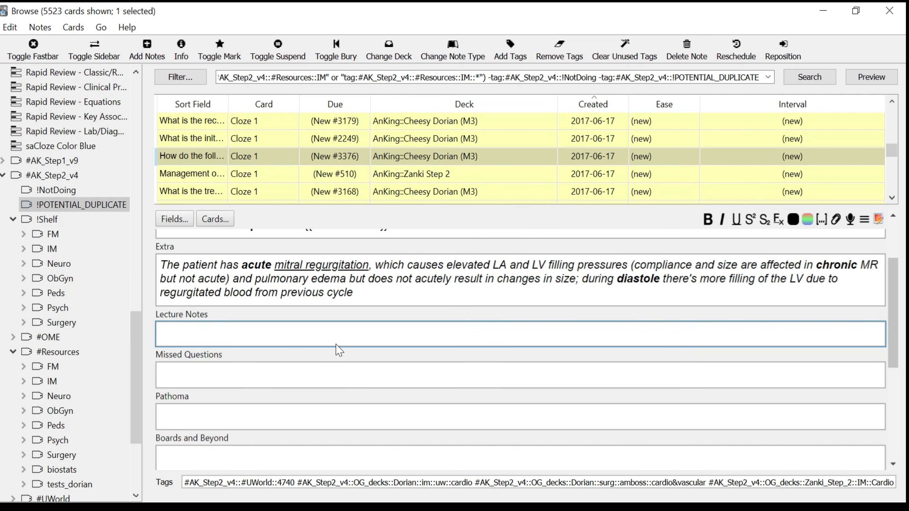
{"action": "key", "text": "ctrl+n"}
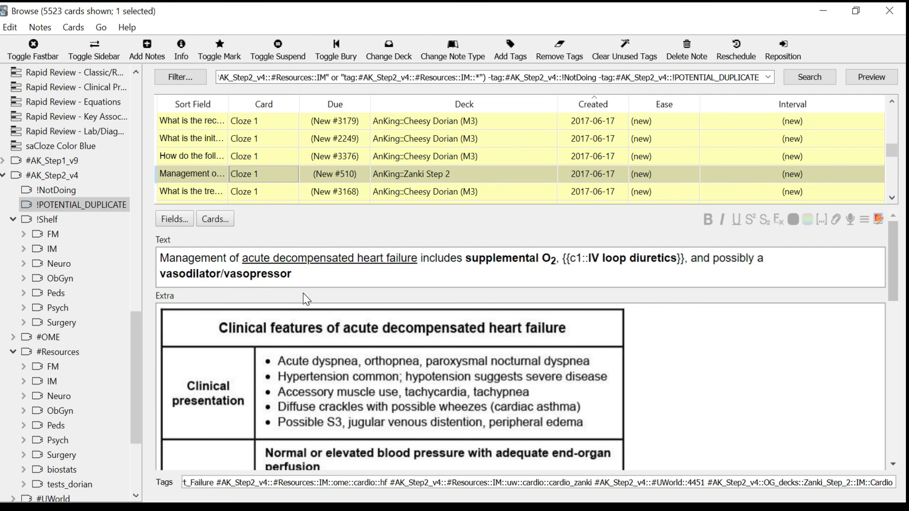
{"action": "left_click", "coordinate": [280, 160]}
{"action": "left_click", "coordinate": [274, 141]}
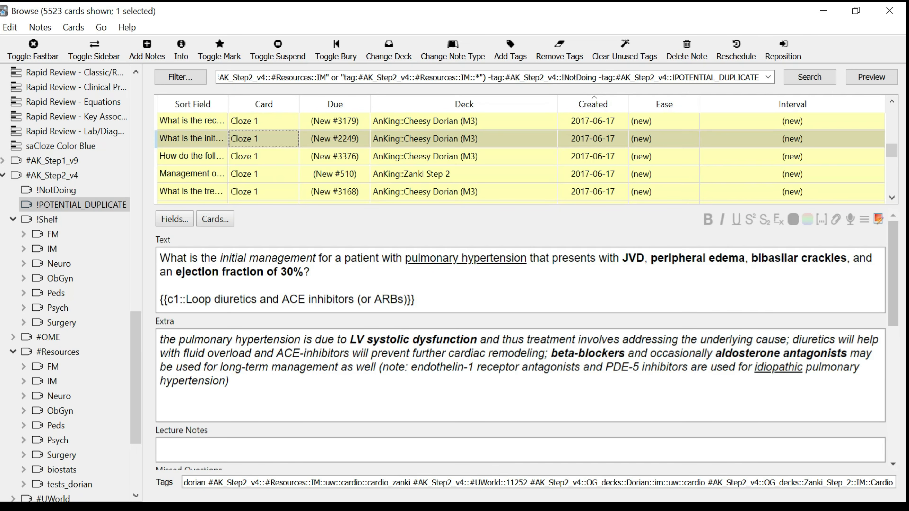
Select the cards from the green-flagged claudication card through the pulmonary hypertension management card, and check the available card actions without applying one
{"action": "scroll", "coordinate": [327, 174], "scroll_direction": "down", "scroll_amount": 5}
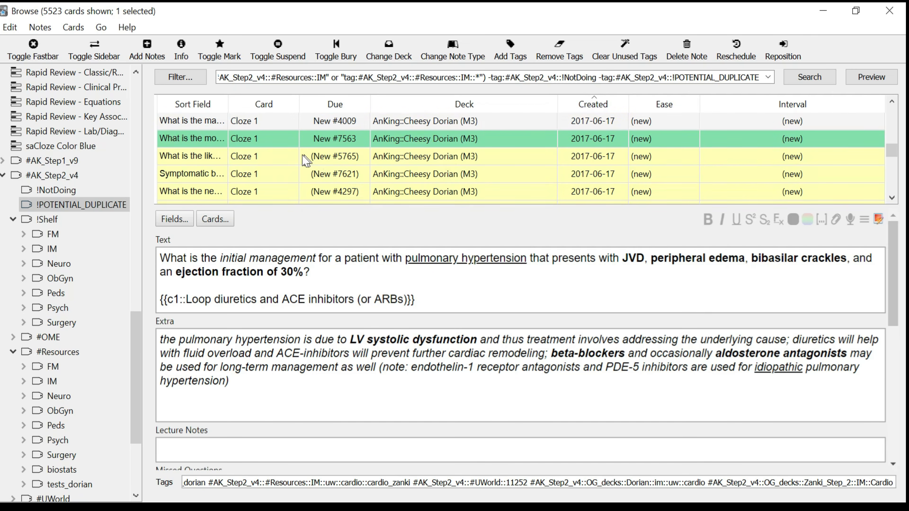
{"action": "left_click", "coordinate": [275, 143]}
{"action": "scroll", "coordinate": [274, 150], "scroll_direction": "down", "scroll_amount": 1}
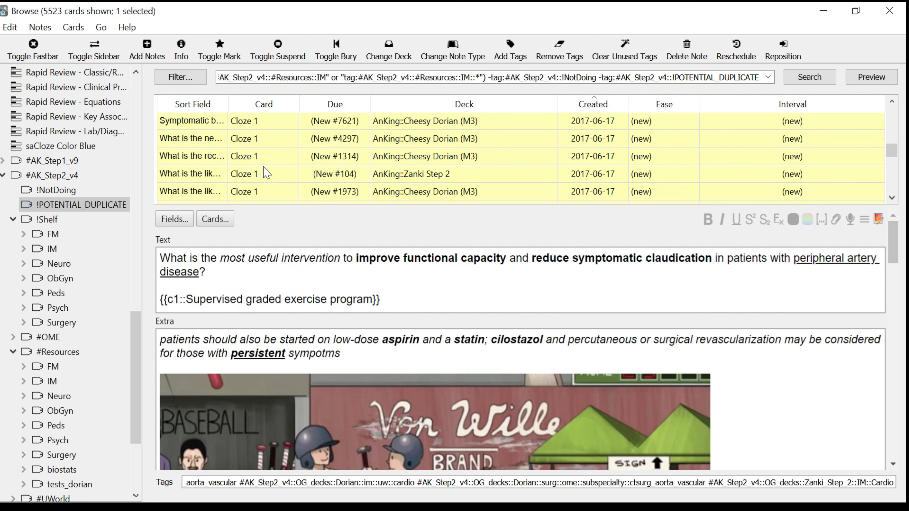
{"action": "scroll", "coordinate": [267, 174], "scroll_direction": "down", "scroll_amount": 1}
{"action": "left_click", "coordinate": [248, 192], "text": "shift"}
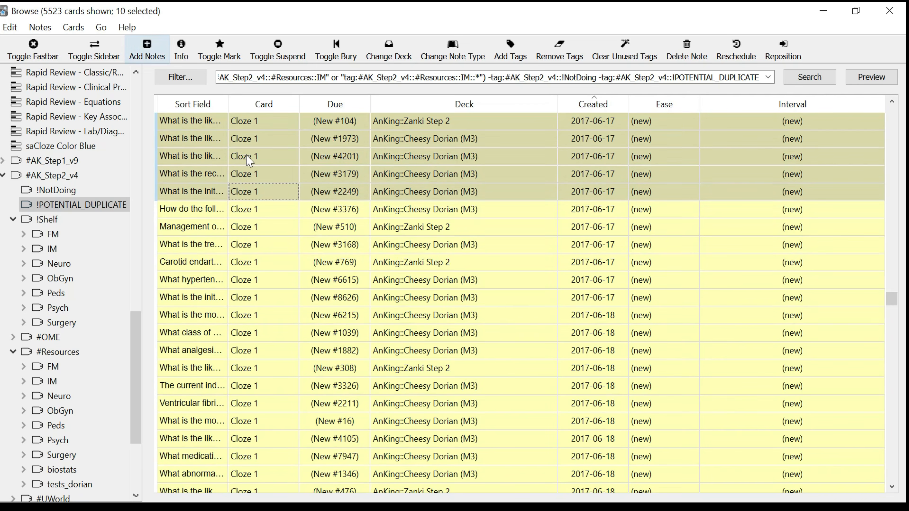
{"action": "scroll", "coordinate": [251, 161], "scroll_direction": "up", "scroll_amount": 3}
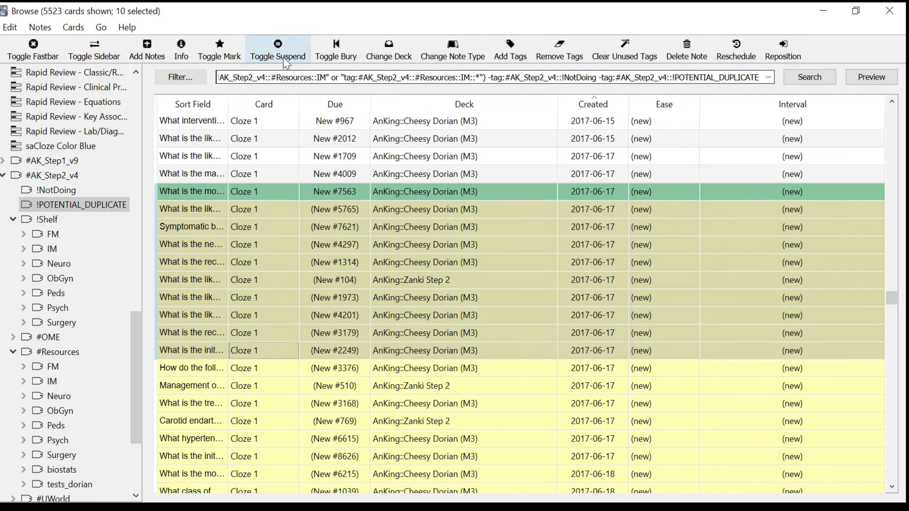
{"action": "left_click", "coordinate": [85, 28]}
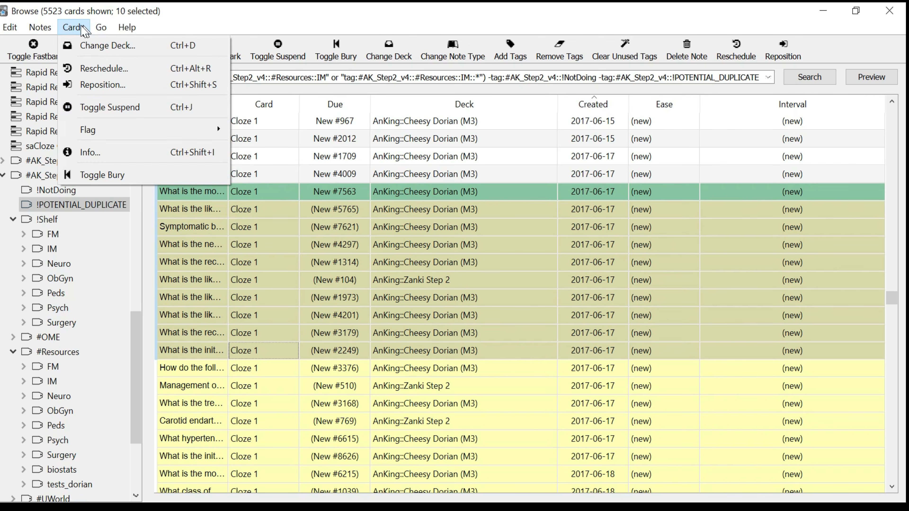
{"action": "left_click", "coordinate": [82, 31]}
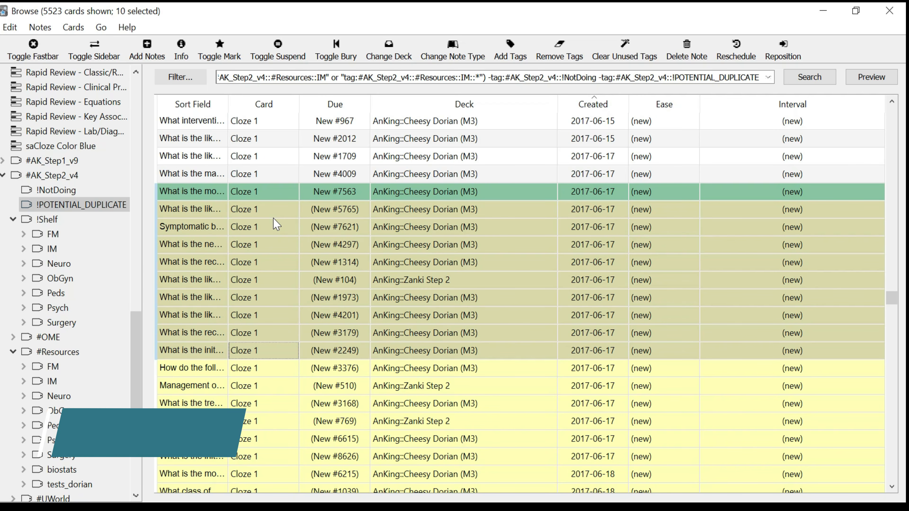
Browse the Step 2 #OME tags, viewing the cardiology cards for coronary artery disease, heart failure and valvular disease, and collapse the hierarchy again
{"action": "scroll", "coordinate": [115, 247], "scroll_direction": "down", "scroll_amount": 3}
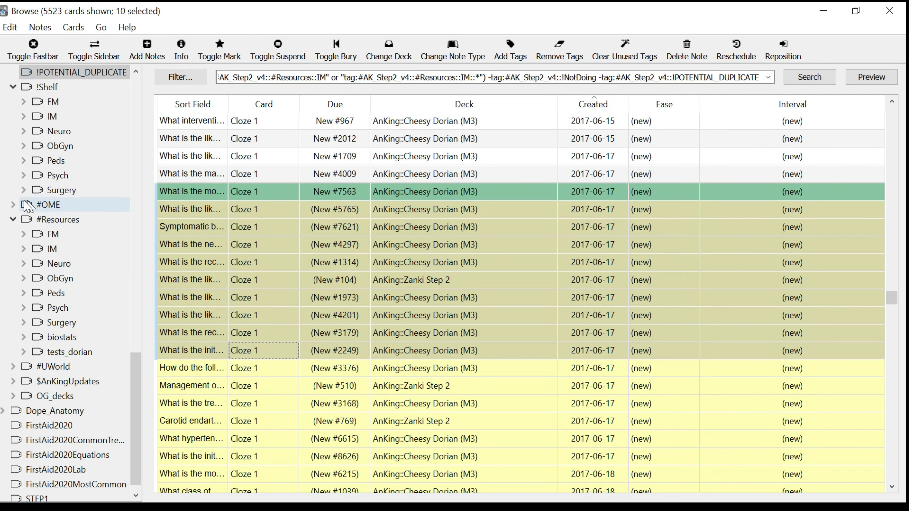
{"action": "left_click", "coordinate": [12, 204]}
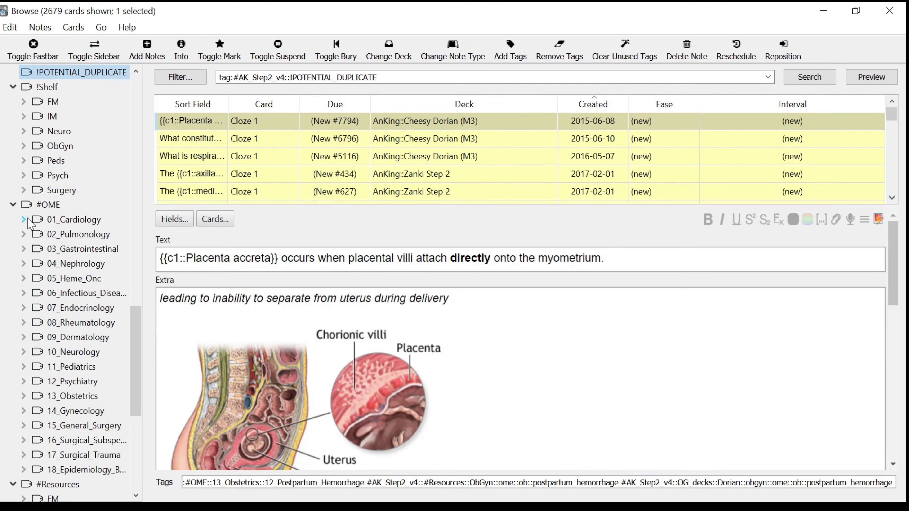
{"action": "left_click", "coordinate": [24, 220]}
{"action": "left_click", "coordinate": [67, 232]}
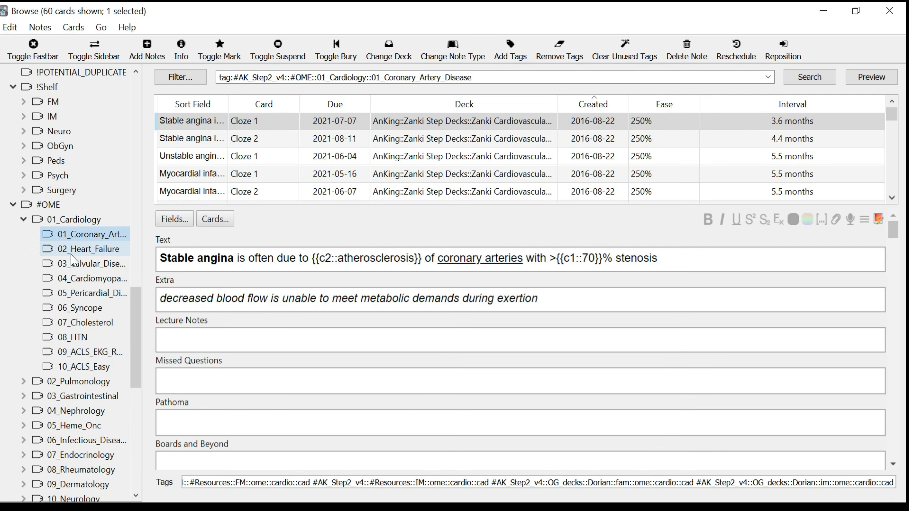
{"action": "left_click", "coordinate": [71, 249]}
{"action": "left_click", "coordinate": [71, 267]}
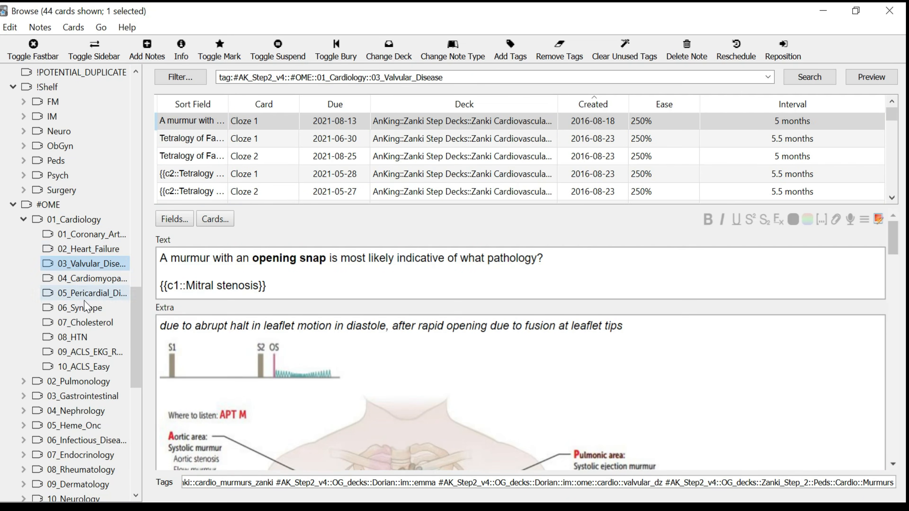
{"action": "left_click", "coordinate": [24, 220]}
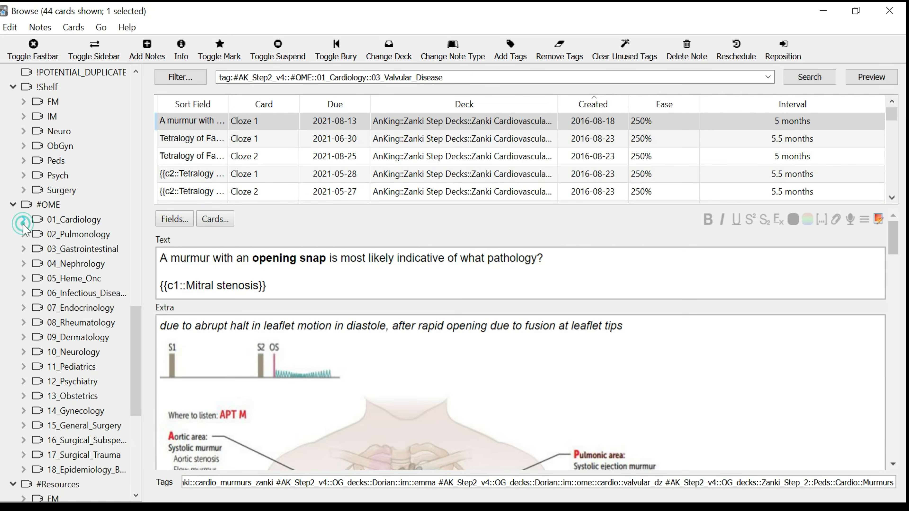
{"action": "left_click", "coordinate": [13, 204]}
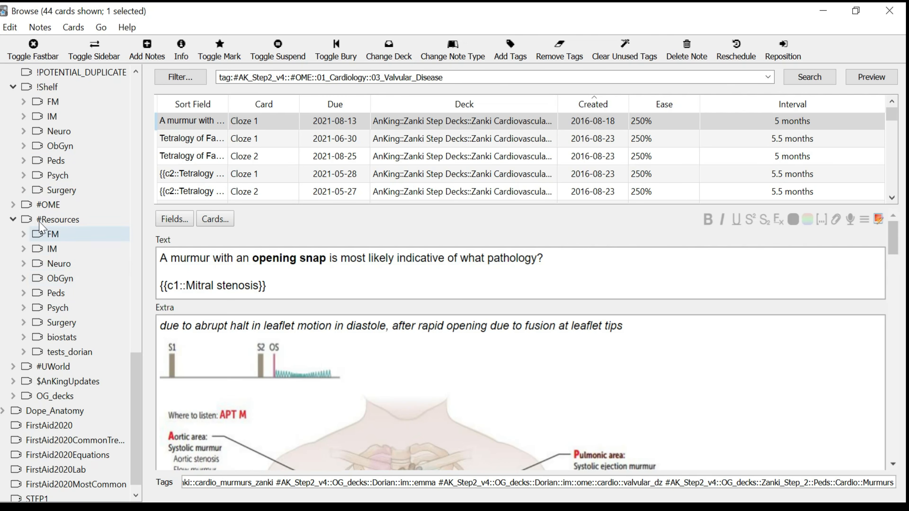
Check the IM subtags under #Resources, and list the cards tagged !Shelf::IM
{"action": "left_click", "coordinate": [24, 249]}
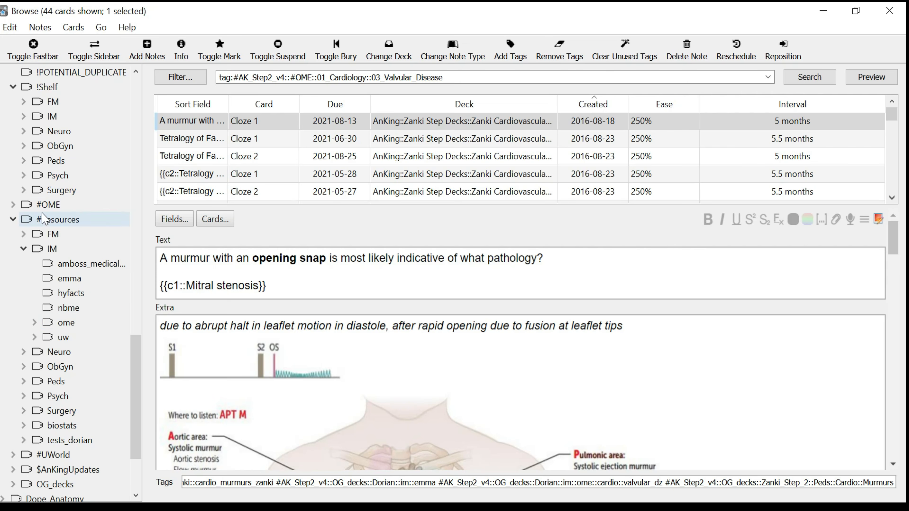
{"action": "scroll", "coordinate": [61, 213], "scroll_direction": "up", "scroll_amount": 2}
{"action": "left_click", "coordinate": [59, 210]}
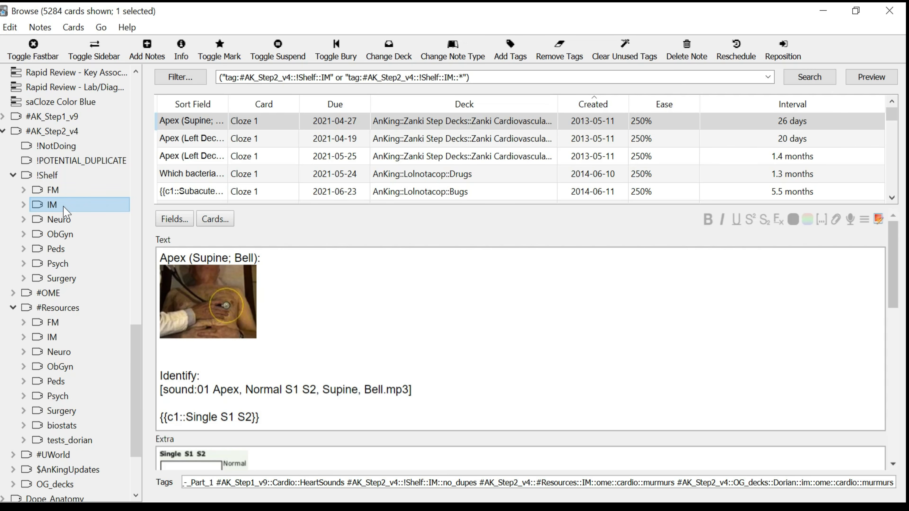
Search for cards tagged !Shelf::Surgery, excluding those tagged !NotDoing or !POTENTIAL_DUPLICATE
{"action": "left_click", "coordinate": [71, 280]}
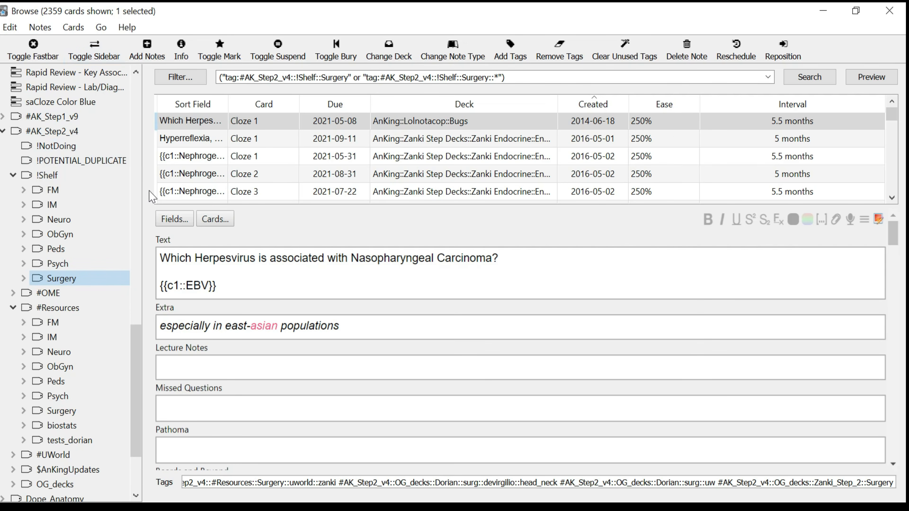
{"action": "left_click", "coordinate": [83, 146], "text": "ctrl+alt"}
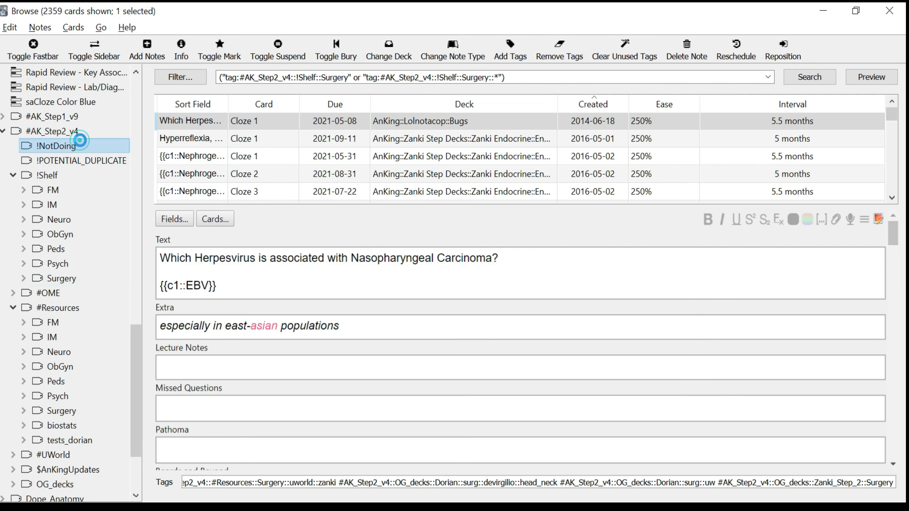
{"action": "left_click", "coordinate": [83, 163], "text": "ctrl+alt"}
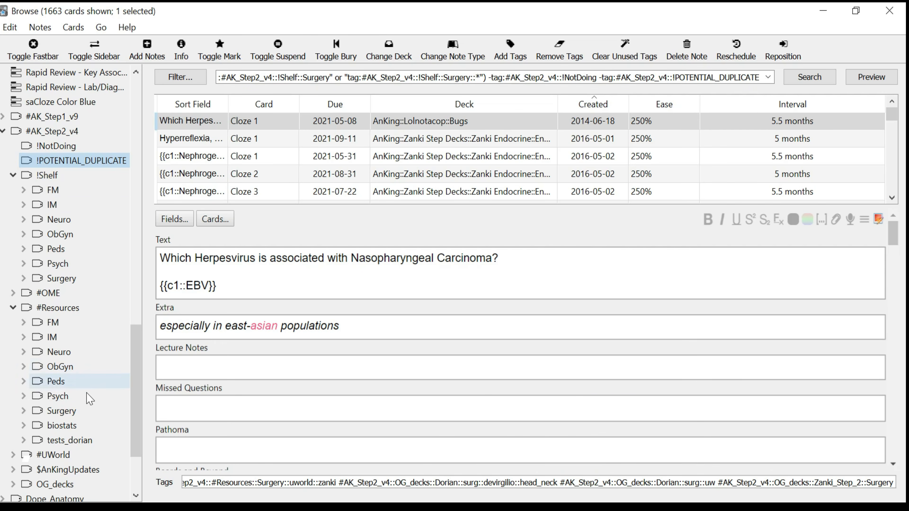
Extend the search with an OR condition for #Resources::Surgery, again excluding the !NotDoing and !POTENTIAL_DUPLICATE tags
{"action": "left_click", "coordinate": [82, 413], "text": "shift"}
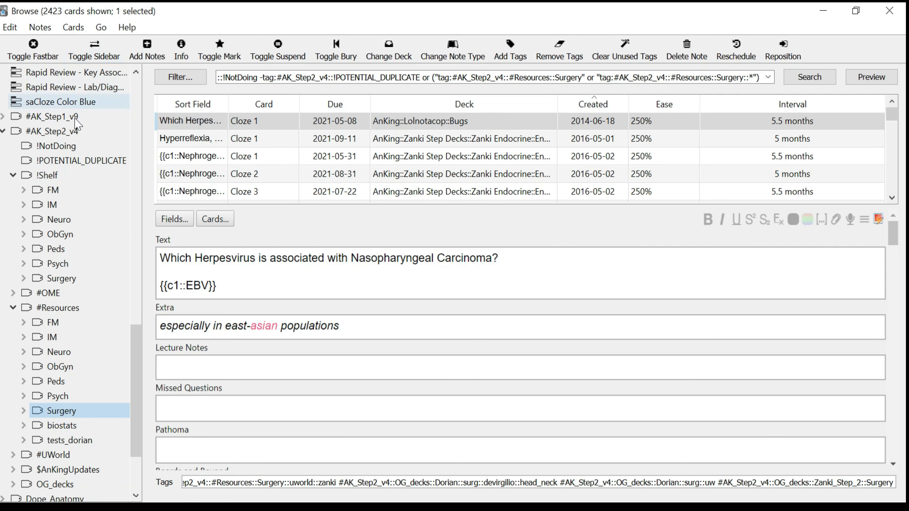
{"action": "left_click", "coordinate": [68, 146], "text": "alt"}
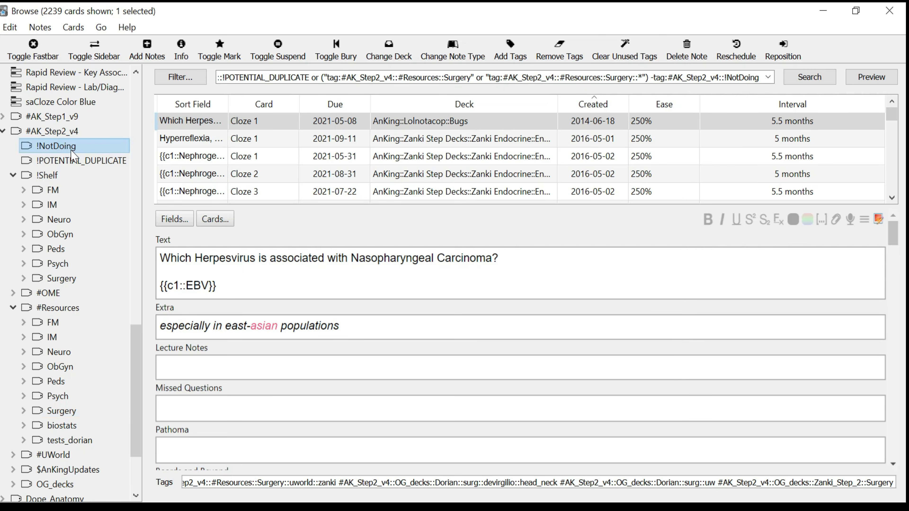
{"action": "left_click", "coordinate": [72, 161], "text": "alt"}
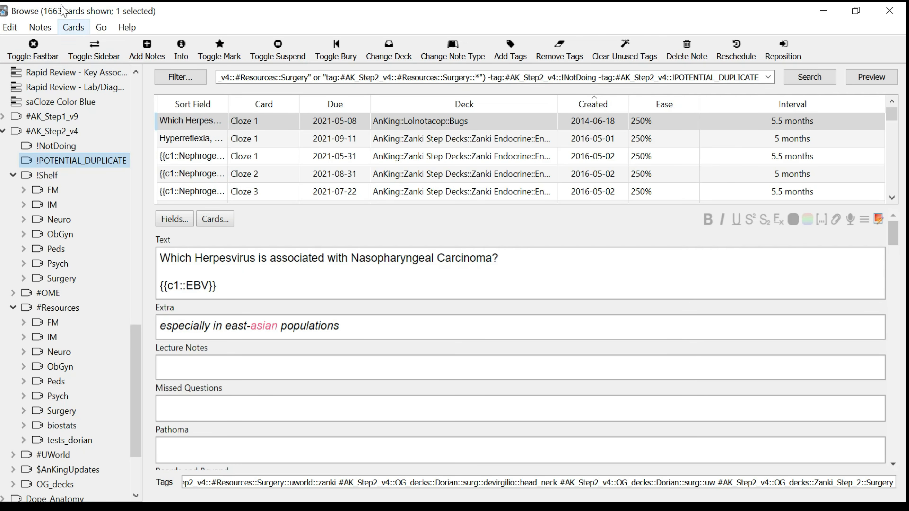
Skim the combined Surgery results backwards by creation date, from the 2020 MedicalArk cards to the Cheesy Dorian cards from February 2019
{"action": "scroll", "coordinate": [873, 125], "scroll_direction": "down", "scroll_amount": 4}
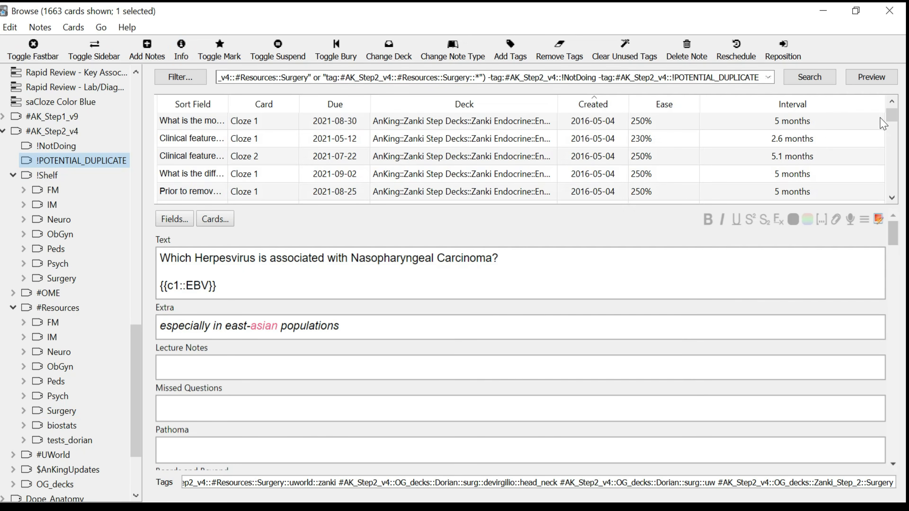
{"action": "scroll", "coordinate": [366, 290], "scroll_direction": "up", "scroll_amount": 14}
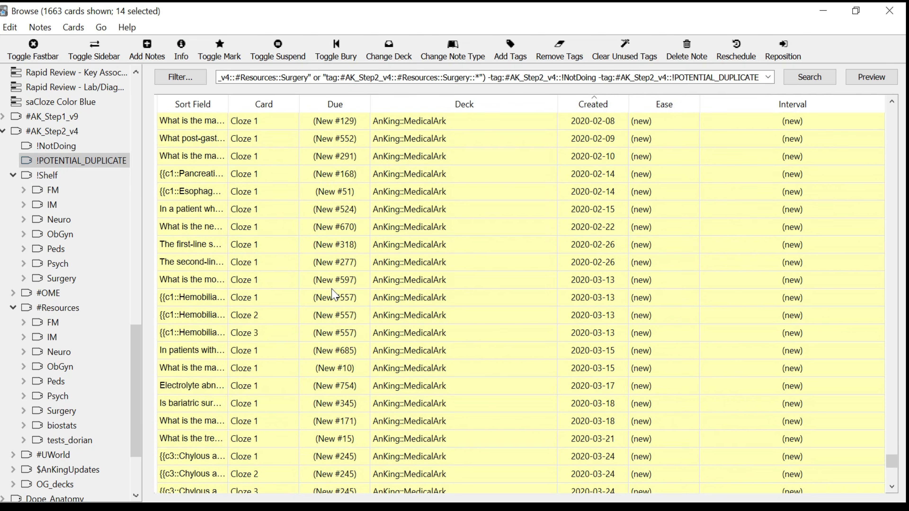
{"action": "scroll", "coordinate": [333, 295], "scroll_direction": "up", "scroll_amount": 20}
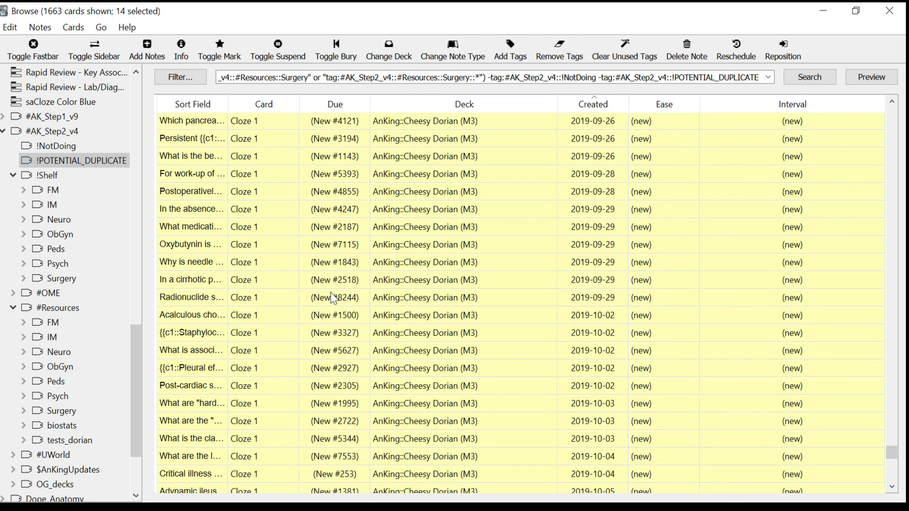
{"action": "scroll", "coordinate": [334, 301], "scroll_direction": "up", "scroll_amount": 20}
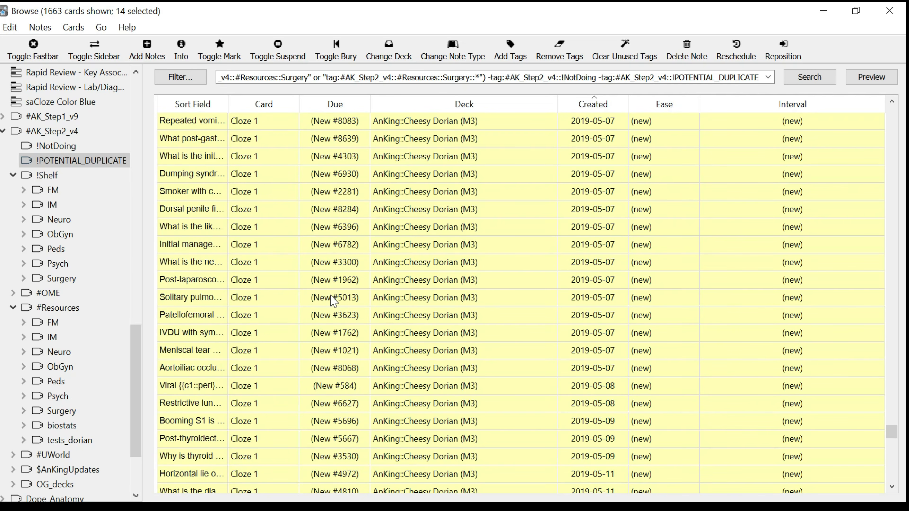
{"action": "scroll", "coordinate": [331, 297], "scroll_direction": "up", "scroll_amount": 20}
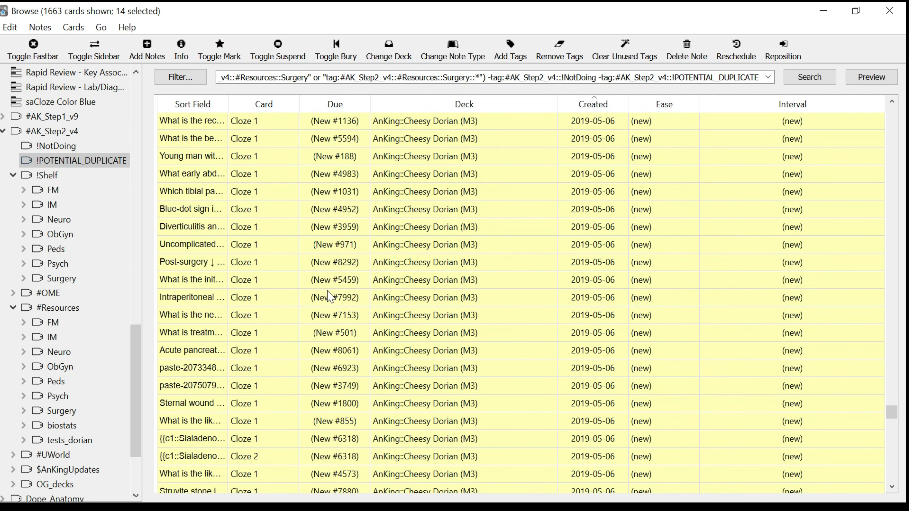
{"action": "scroll", "coordinate": [330, 296], "scroll_direction": "up", "scroll_amount": 20}
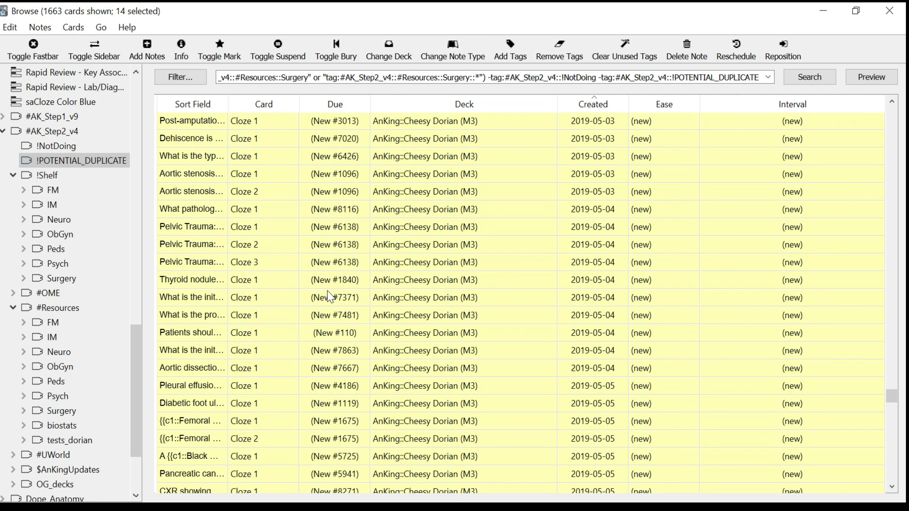
{"action": "scroll", "coordinate": [329, 295], "scroll_direction": "up", "scroll_amount": 15}
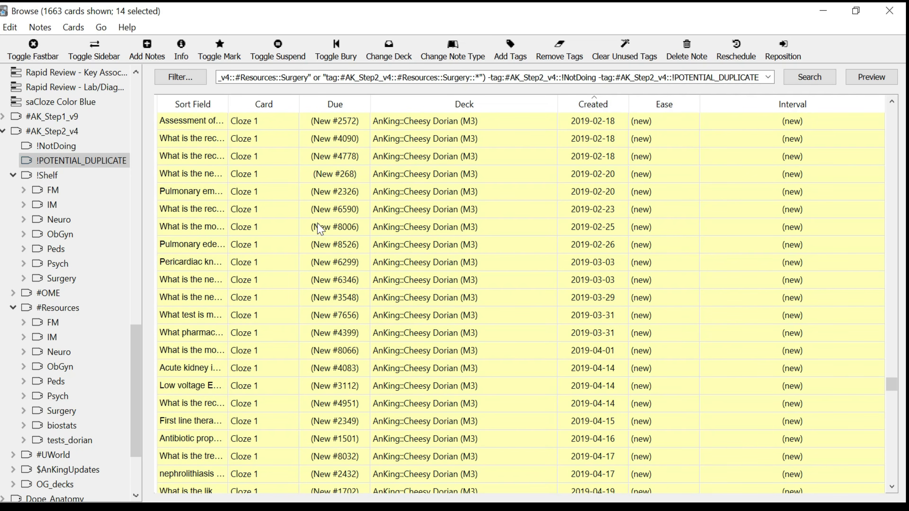